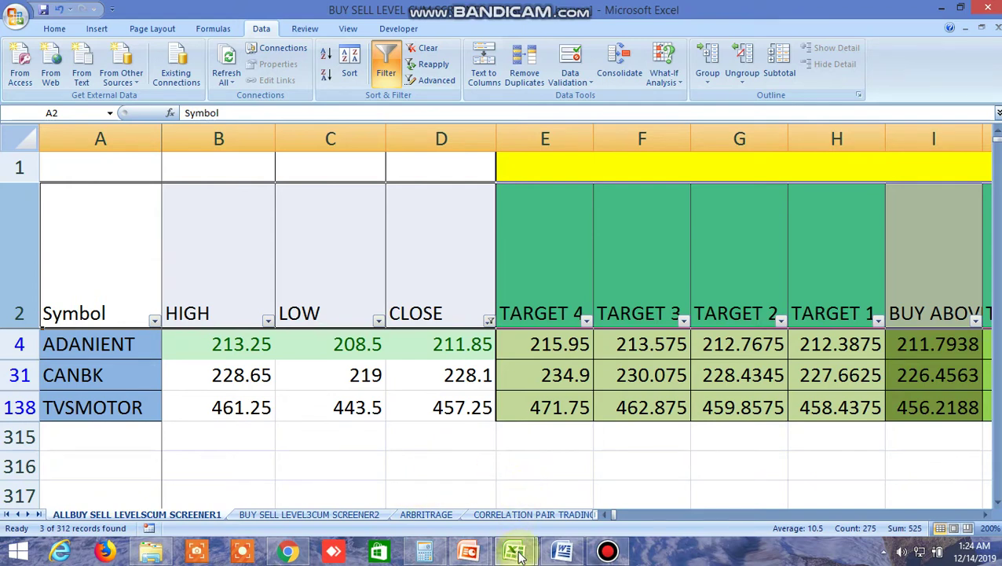
Examine the LTP versus buy level and target condition columns in the ALLBUY SELL LEVELSCUM SCREENER1 sheet.
mouse_move(516, 554)
click(475, 467)
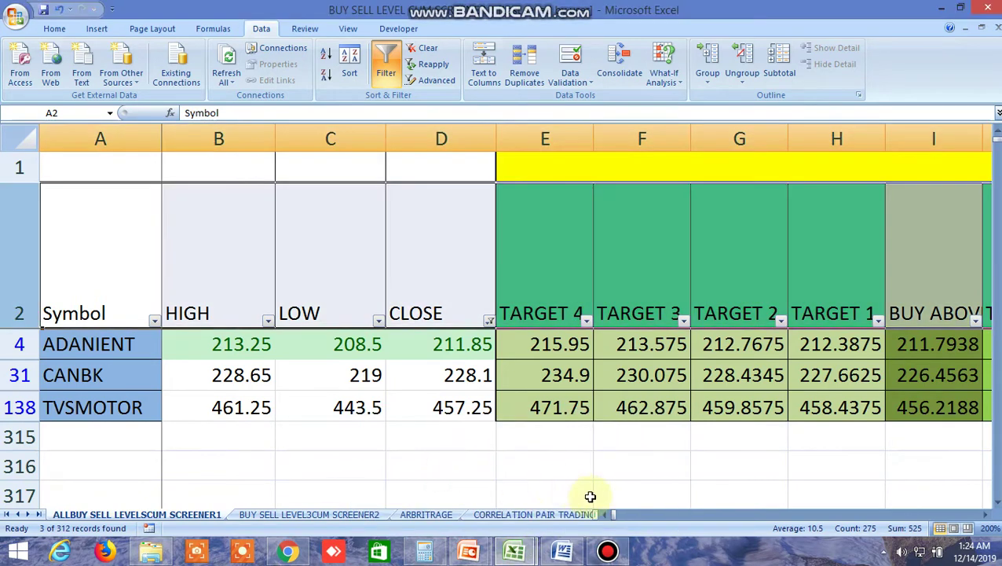
drag(614, 516, 622, 535)
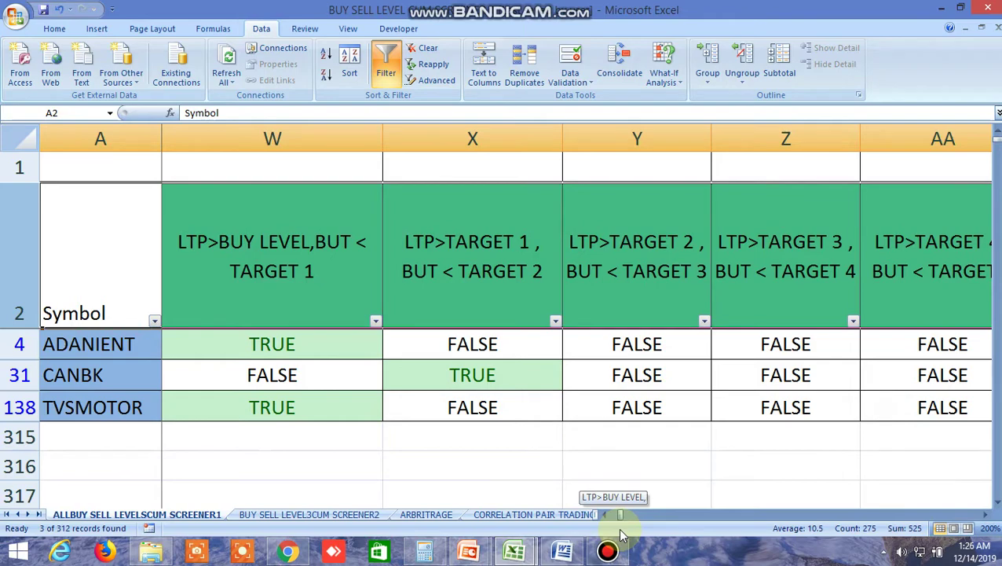
drag(621, 534, 617, 535)
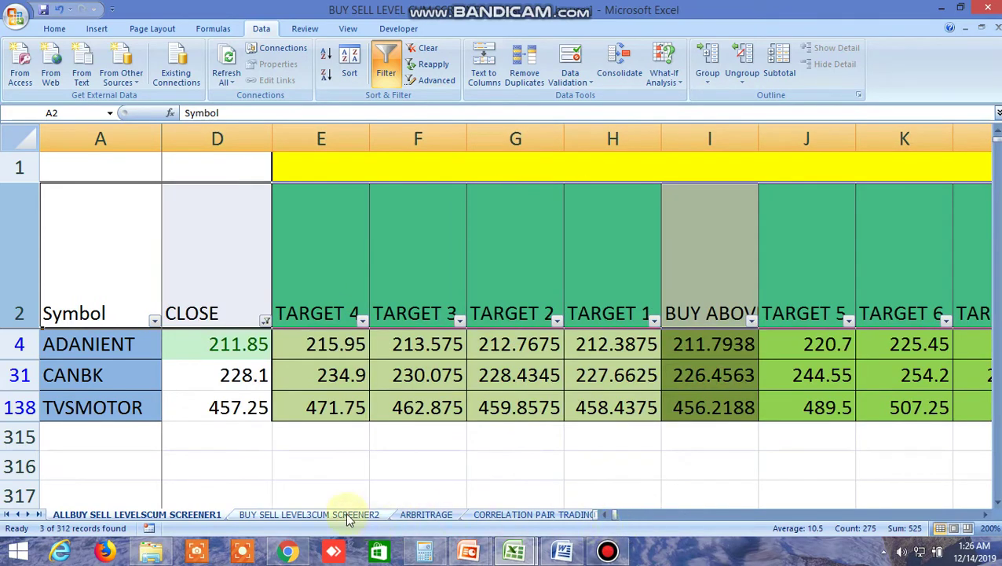
Examine the BUY SELL LEVEL3CUM SCREENER2 sheet, from the uptrend levels across the LTP position columns to the moving average crossover columns.
click(348, 514)
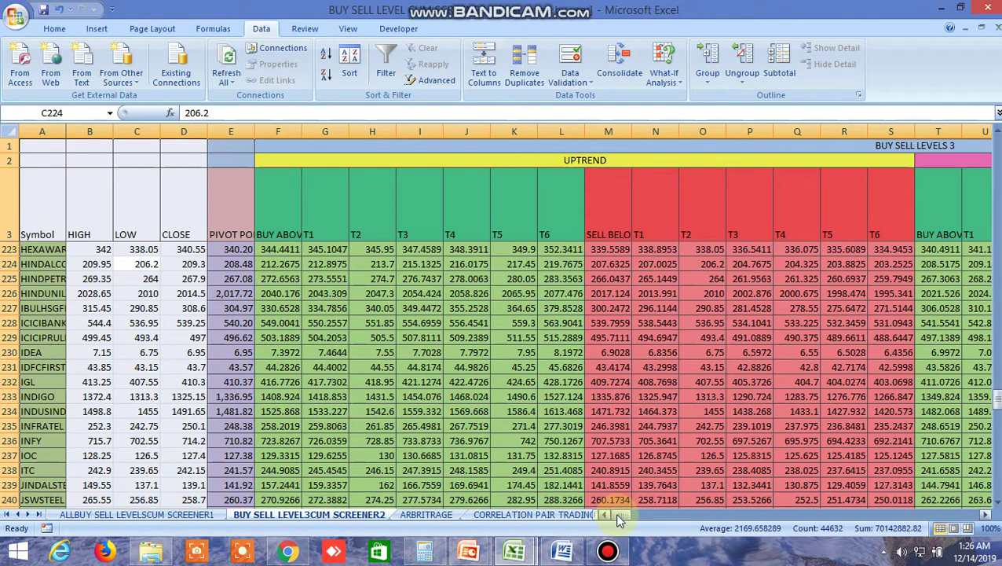
mouse_move(615, 512)
mouse_down()
mouse_move(625, 523)
mouse_move(620, 511)
mouse_up()
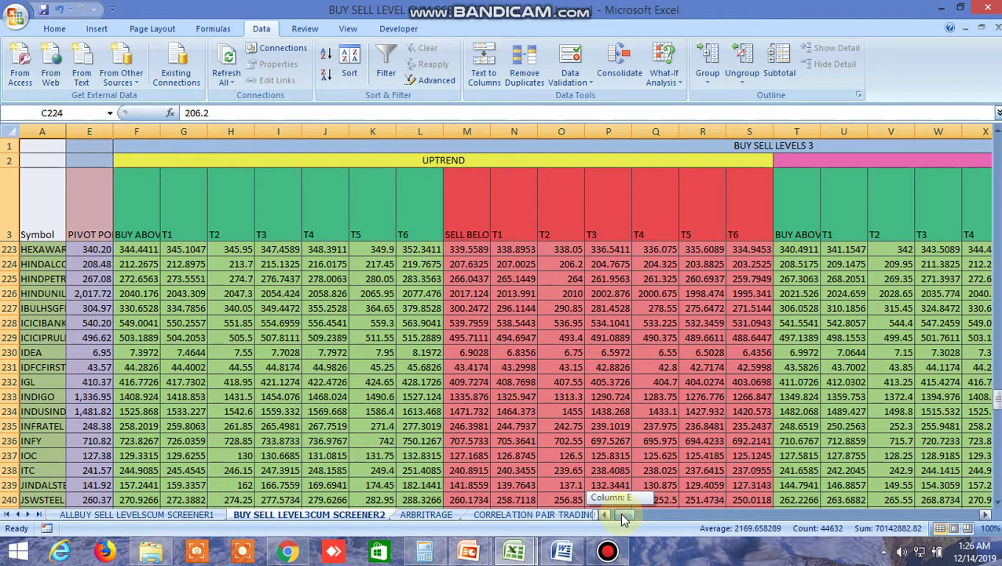
drag(619, 512, 649, 521)
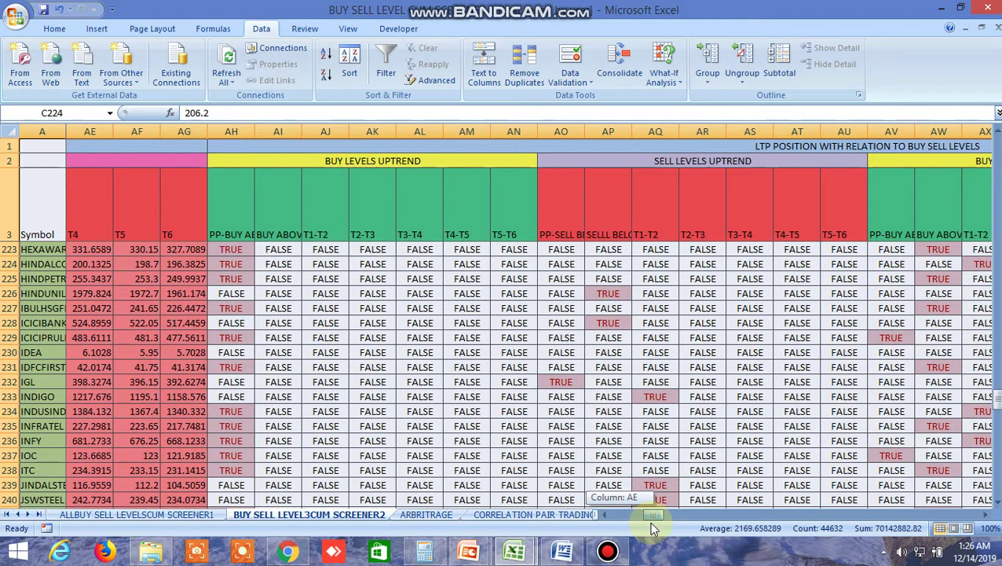
drag(651, 521, 679, 525)
scroll(668, 382, up, 20)
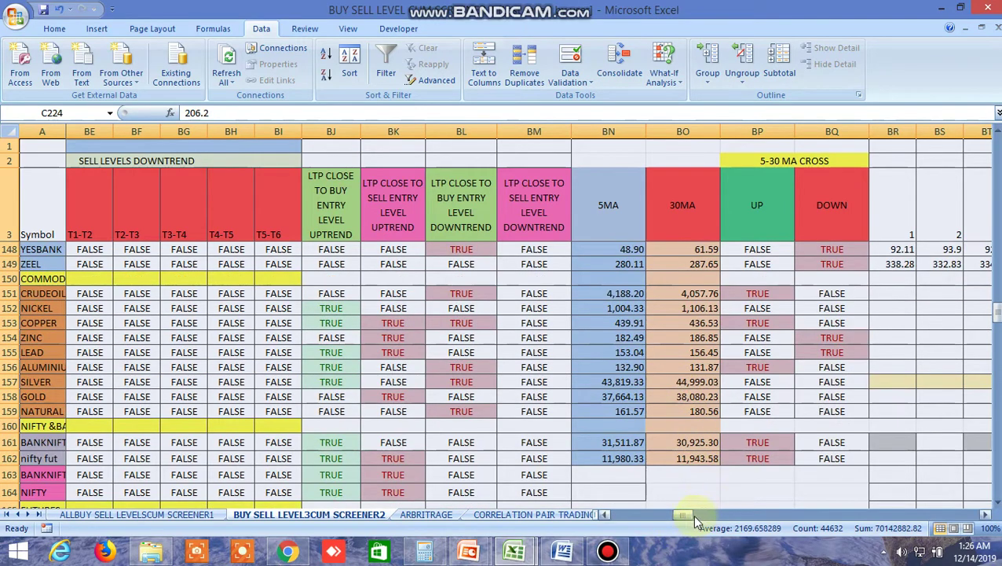
drag(692, 514, 834, 532)
scroll(816, 439, up, 20)
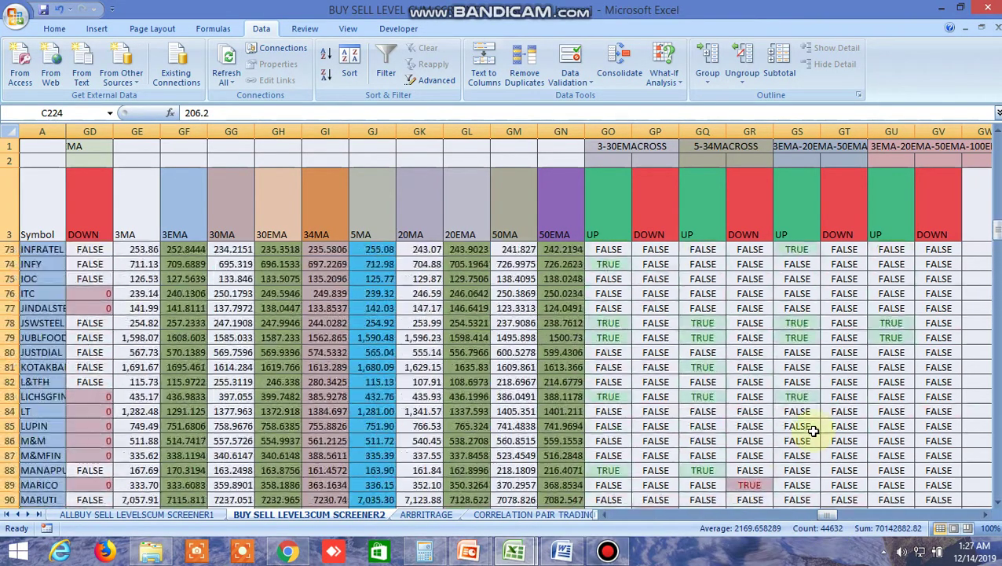
scroll(817, 431, up, 20)
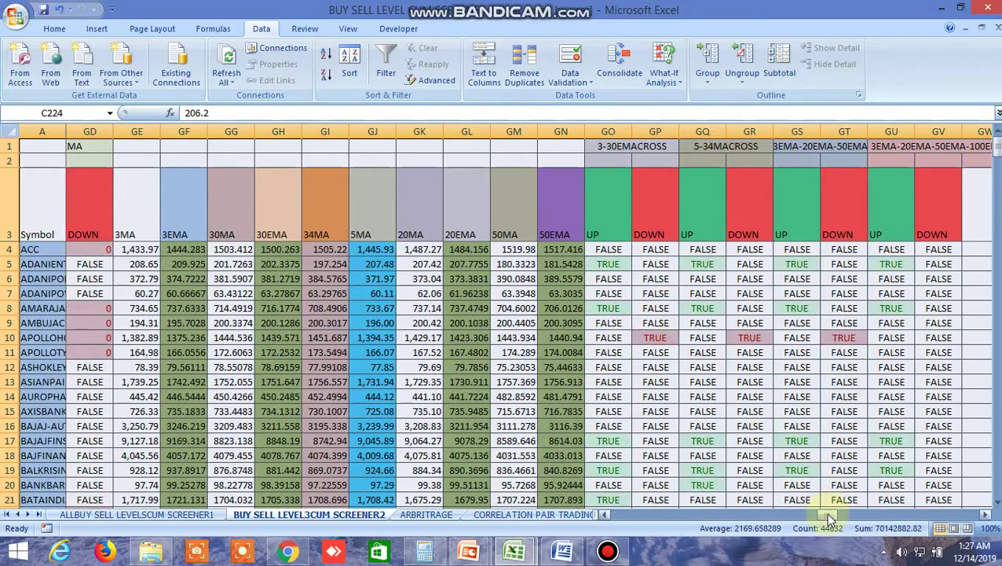
drag(830, 516, 620, 516)
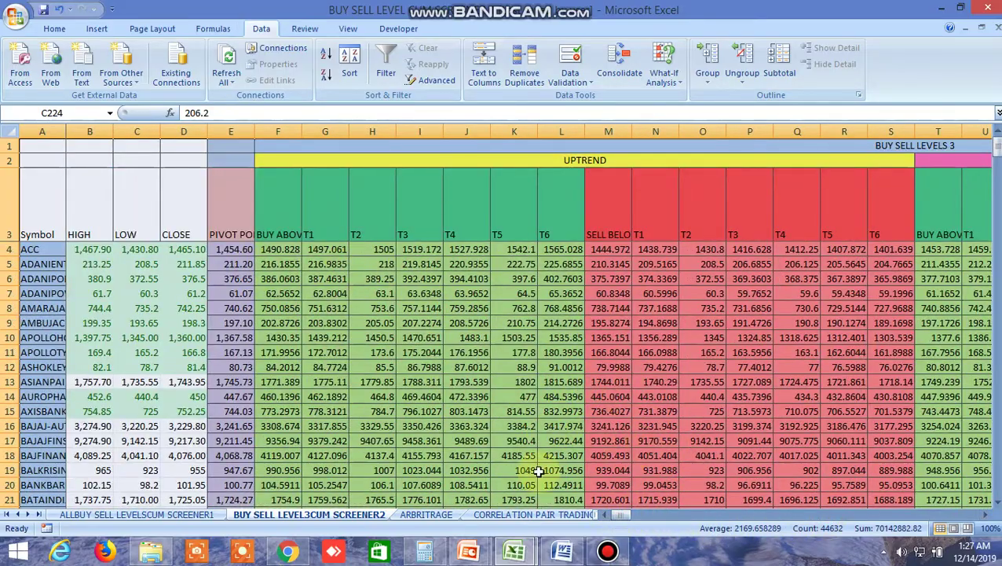
Switch to the BUY SELL LEVEL 4 workbook and examine its levels and the HLCC/4 comparison columns.
mouse_move(514, 549)
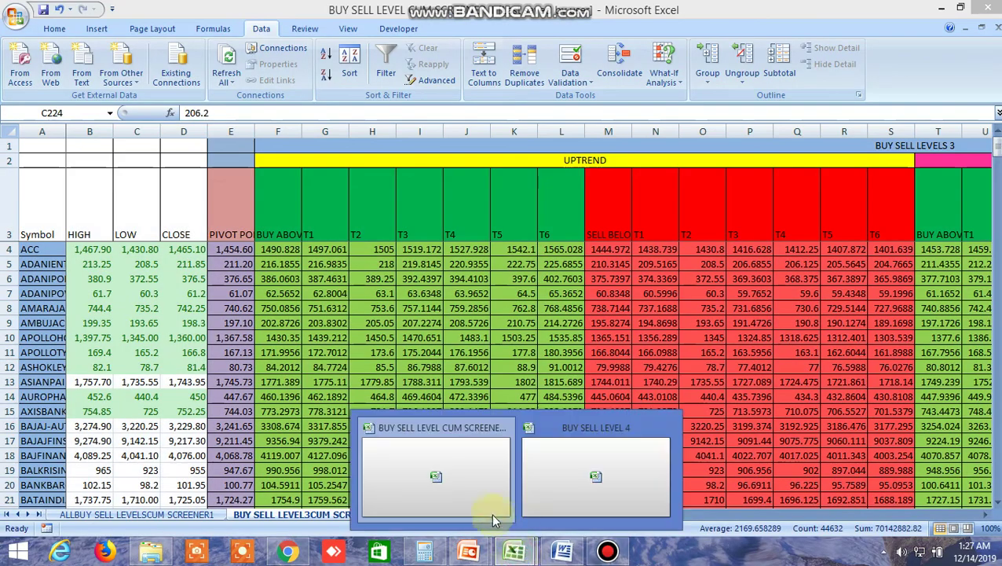
click(605, 479)
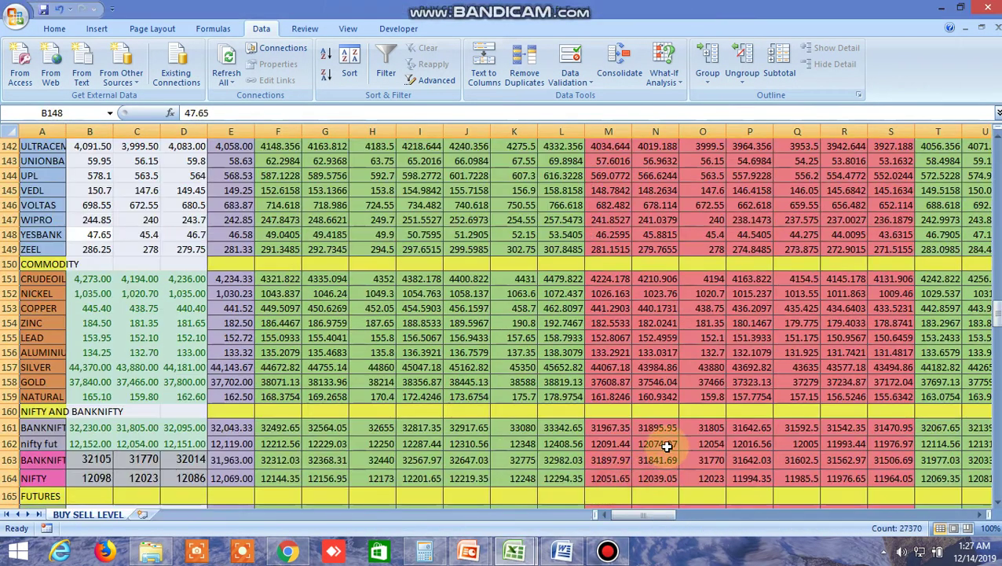
scroll(615, 402, up, 20)
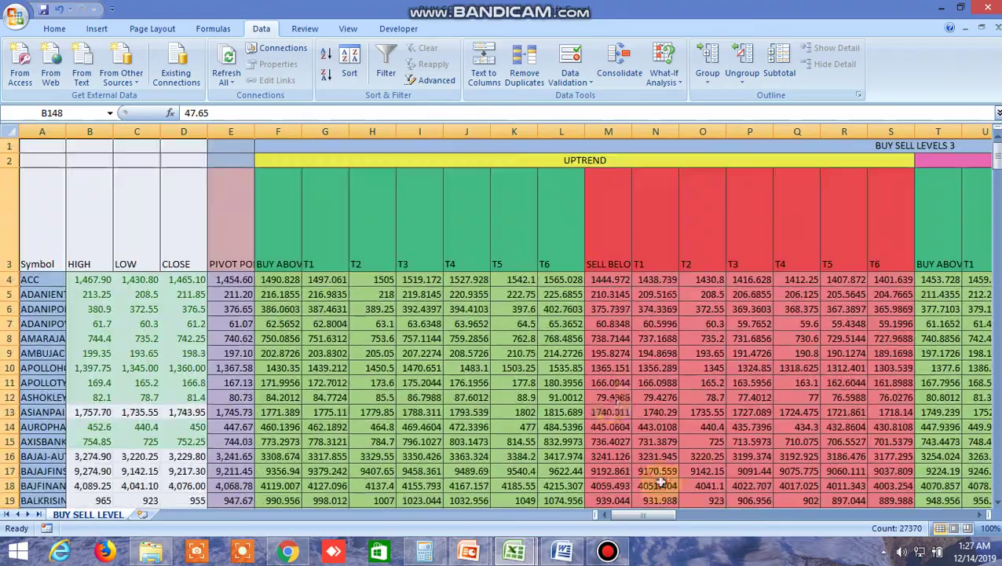
drag(659, 512, 963, 526)
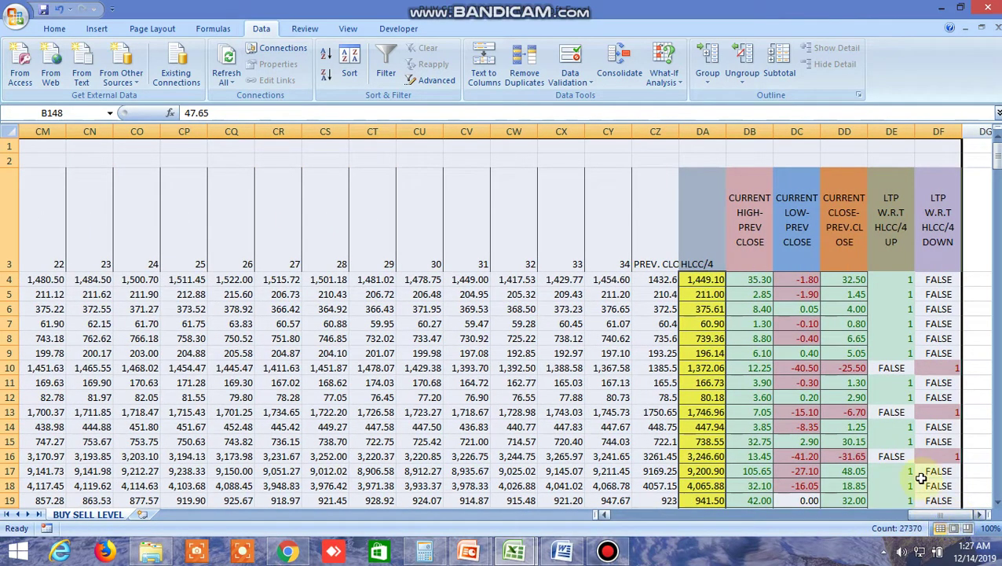
scroll(870, 338, down, 12)
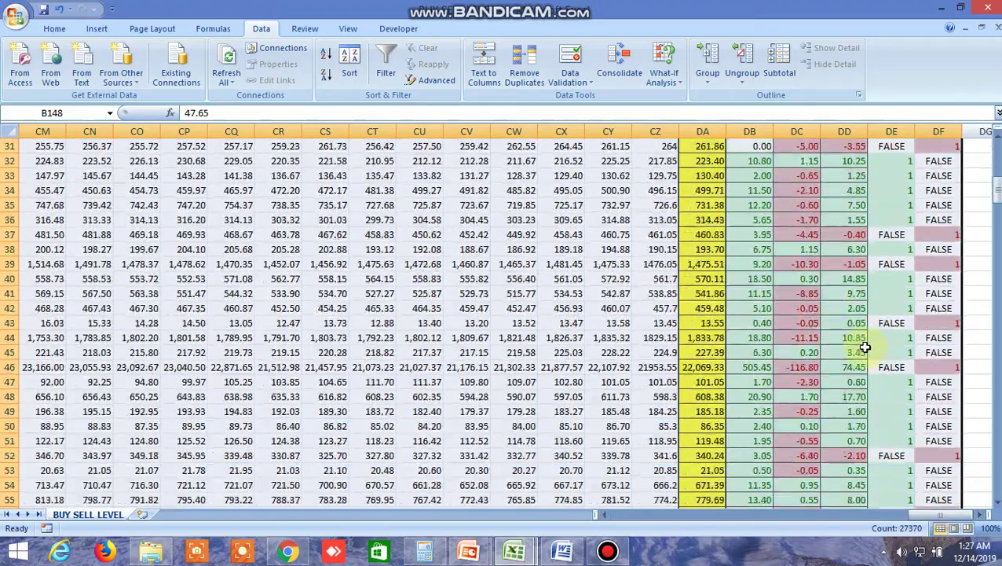
scroll(864, 346, up, 12)
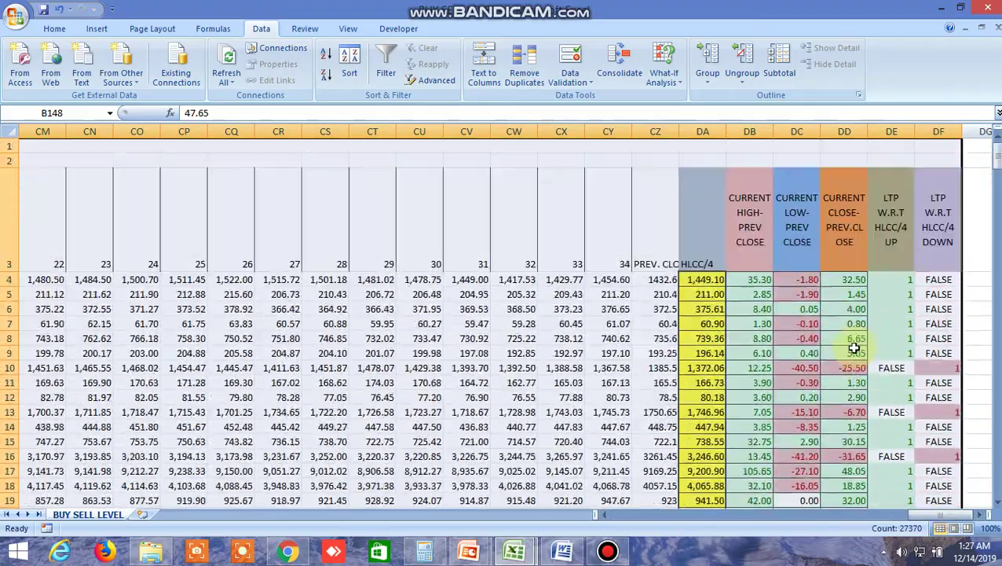
drag(943, 514, 628, 511)
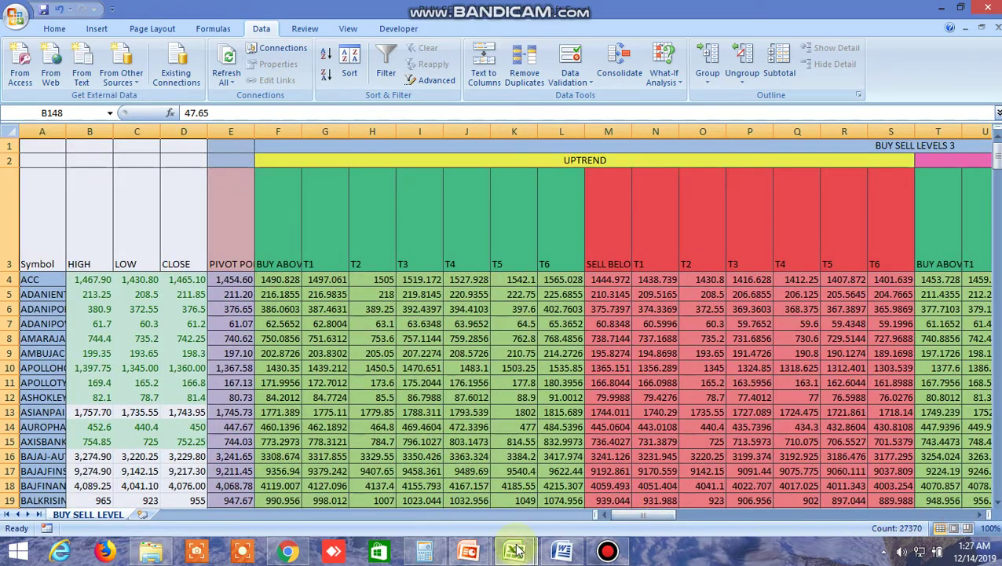
Return to the ALLBUY SELL LEVELSCUM SCREENER1 sheet in the screener workbook and select the BUY ABOVE header.
mouse_move(517, 550)
click(456, 478)
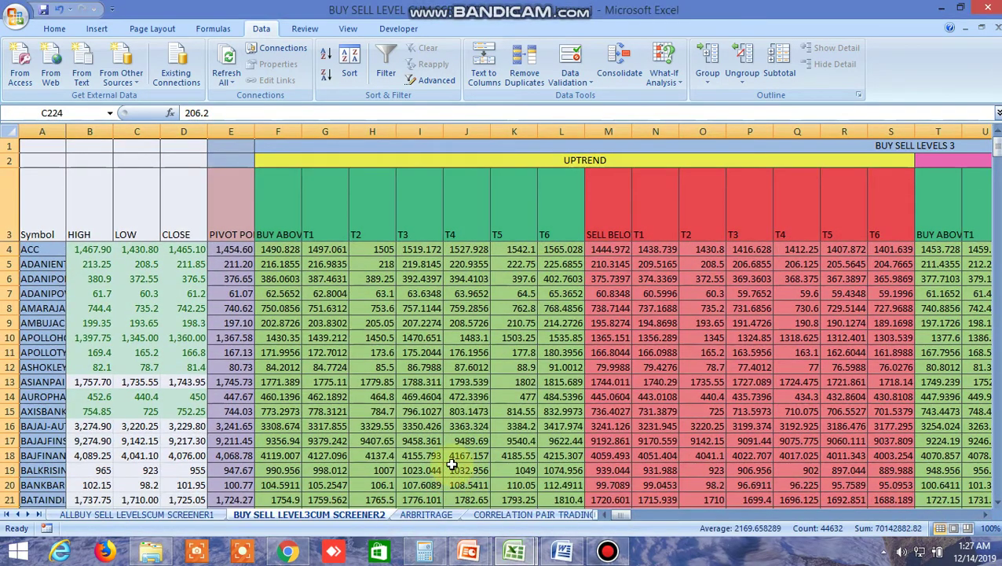
click(200, 514)
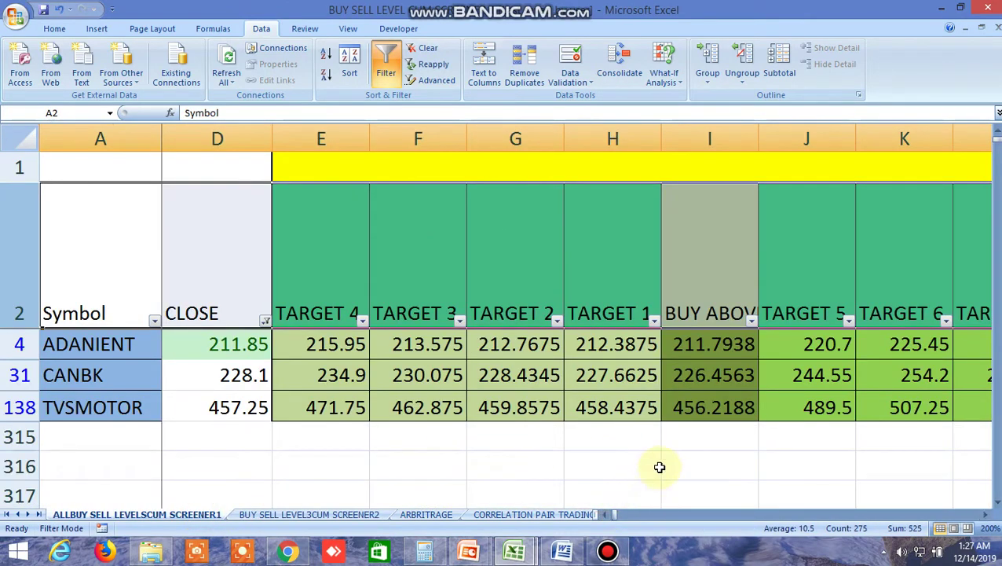
click(987, 516)
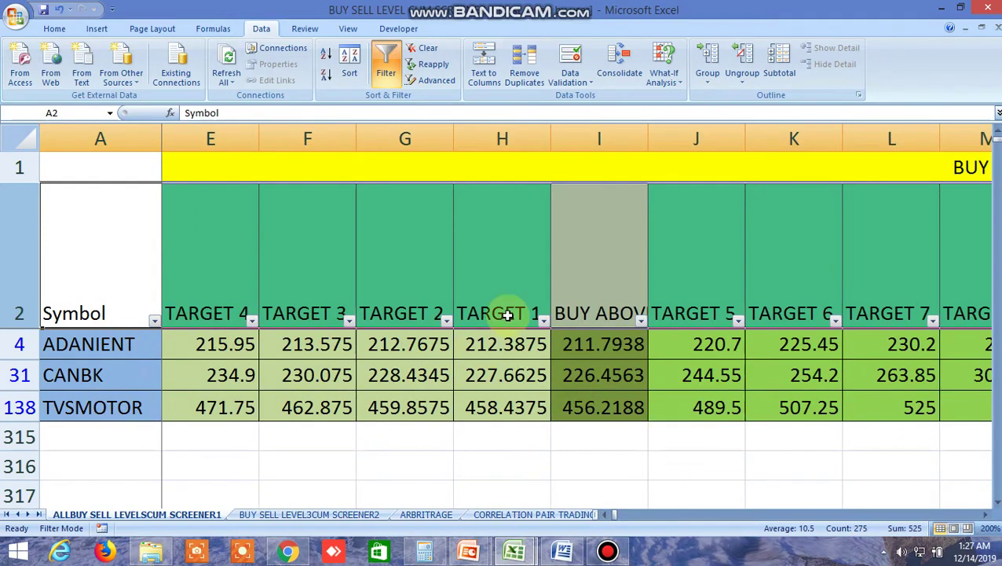
click(602, 275)
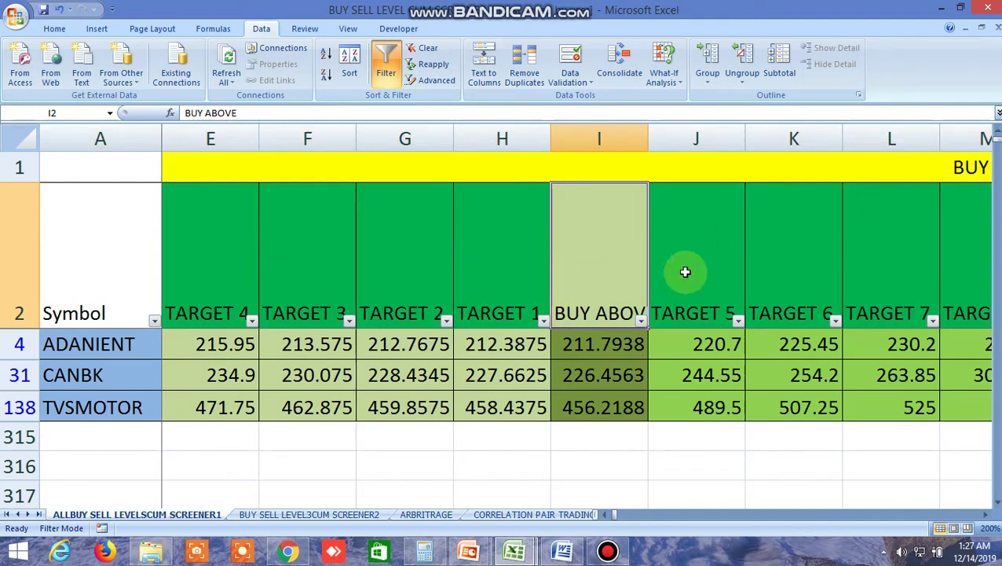
Review the buy targets, Sell below level and sell targets under BUY SELL LEVELS 1, returning to the HIGH, LOW and CLOSE columns.
click(986, 514)
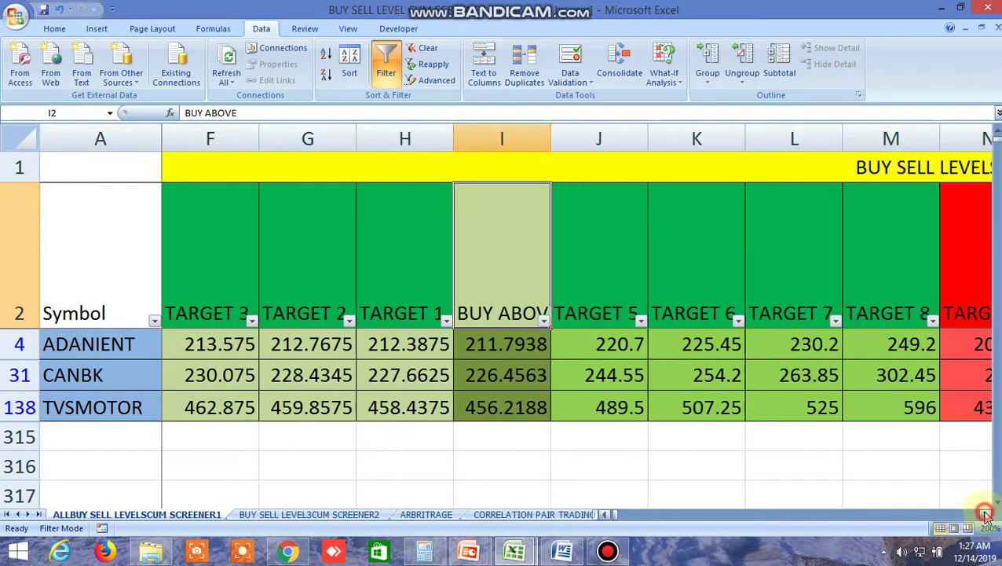
click(986, 514)
click(986, 514)
click(986, 513)
click(987, 514)
click(987, 515)
click(987, 515)
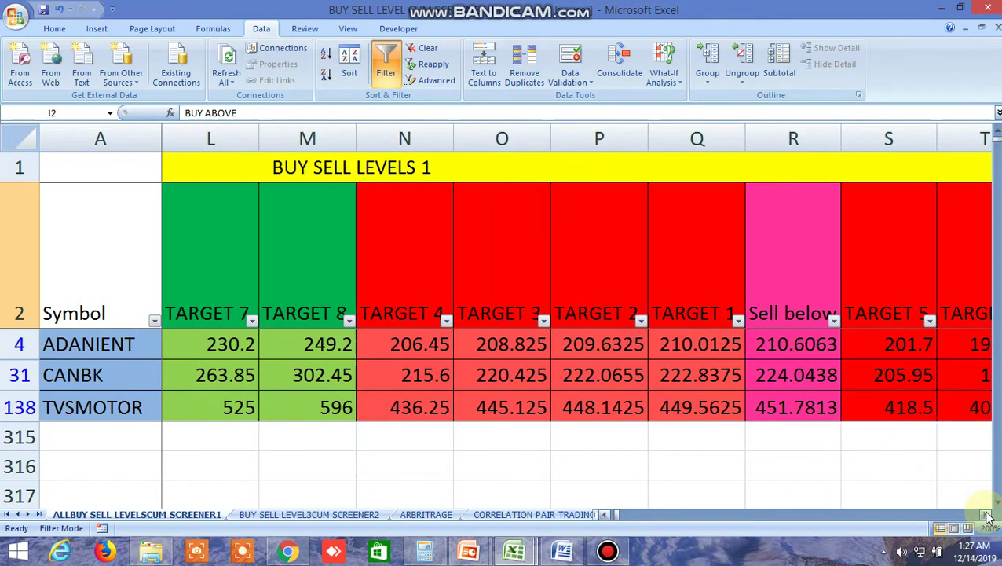
click(987, 514)
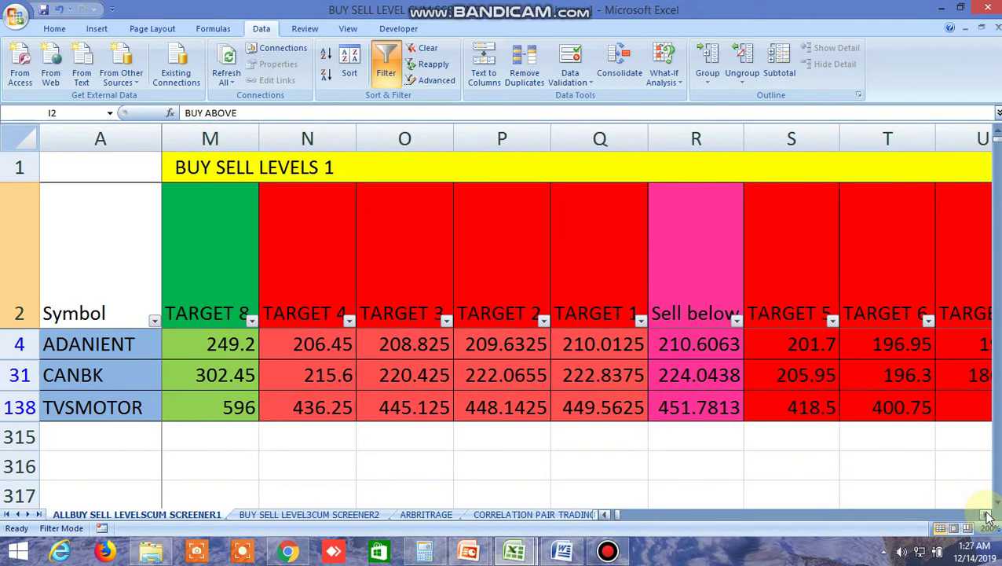
click(988, 515)
click(987, 514)
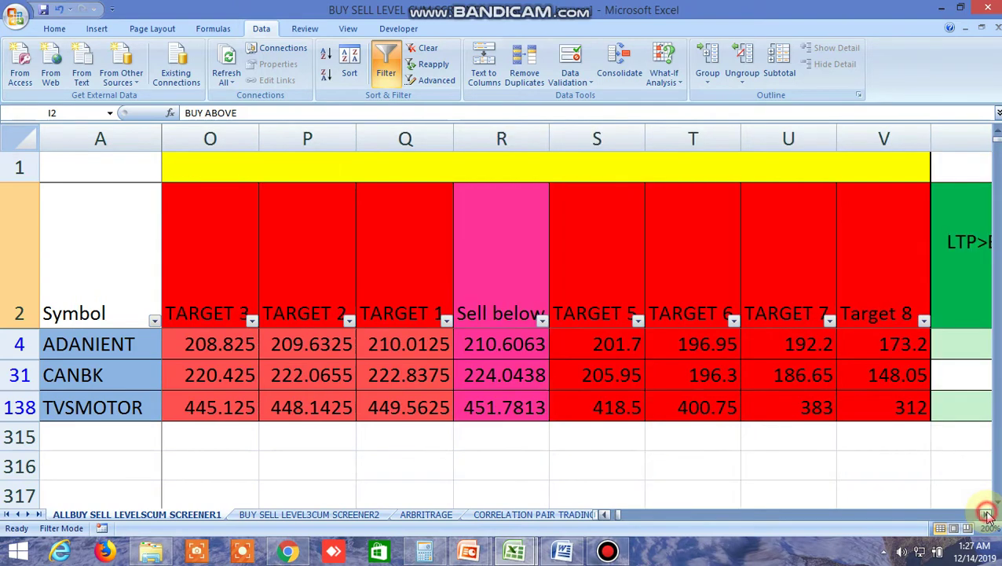
click(604, 514)
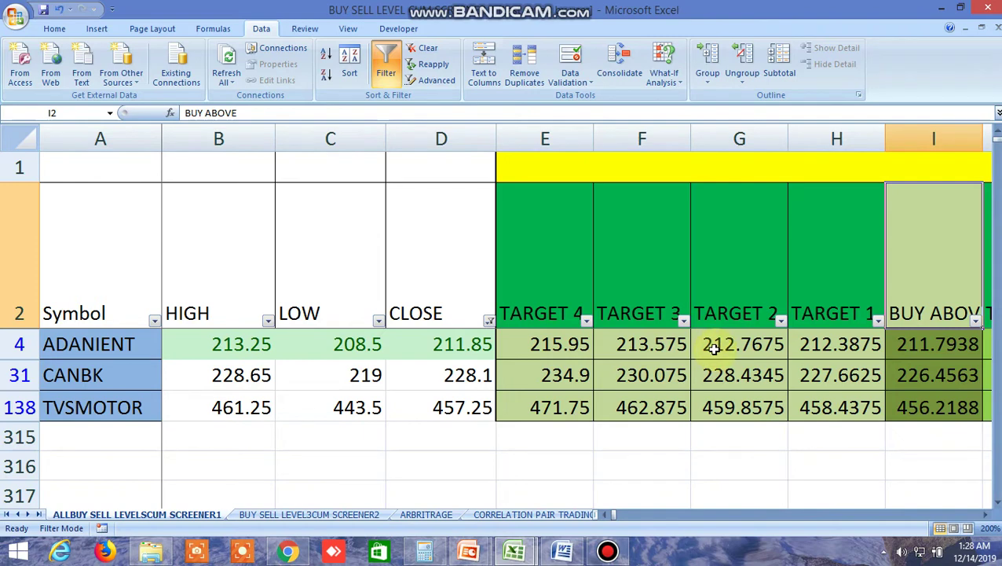
Compare the TARGET 3 and TARGET 4 buy levels of ADANIENT by selecting each cell in turn.
click(650, 347)
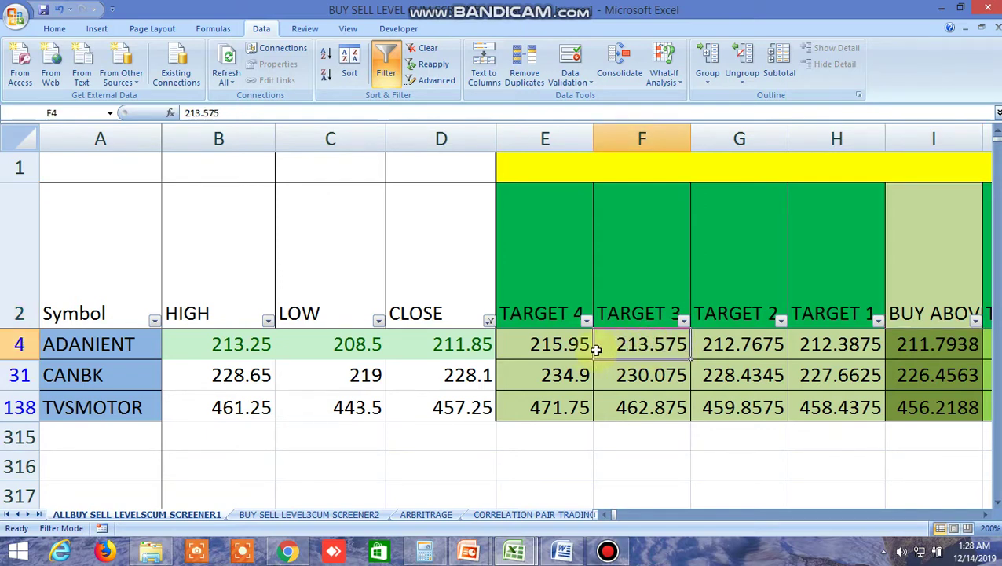
click(565, 346)
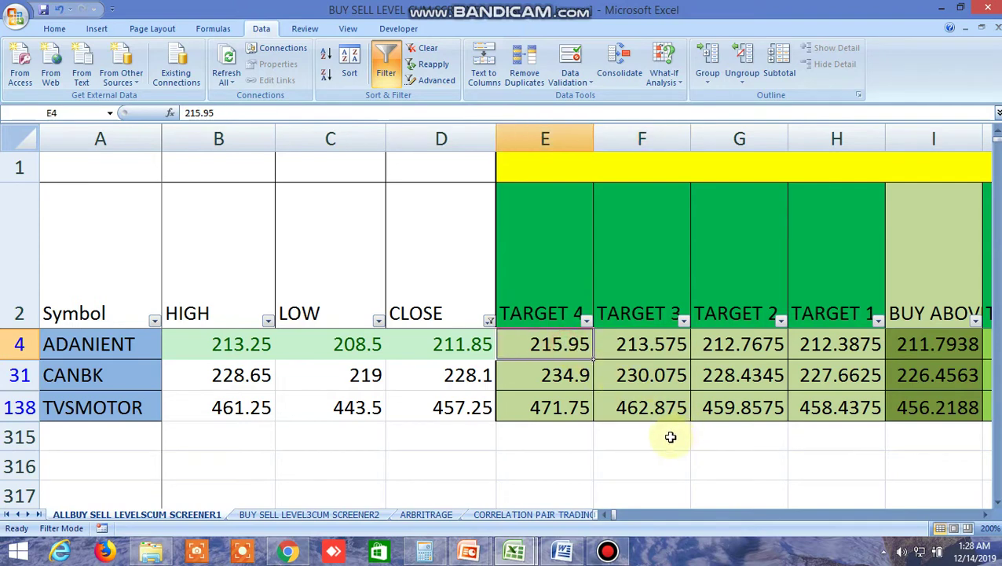
click(650, 346)
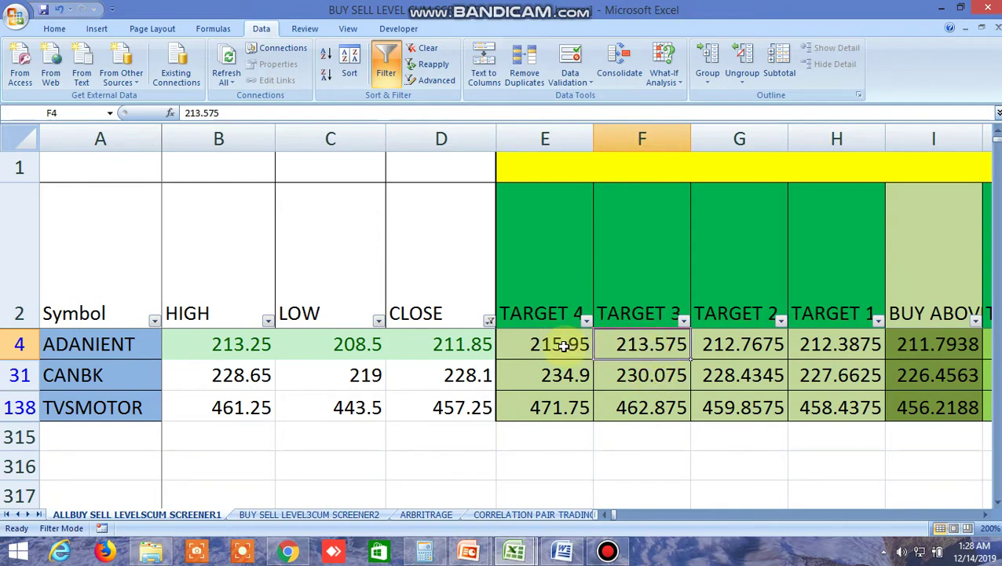
click(563, 347)
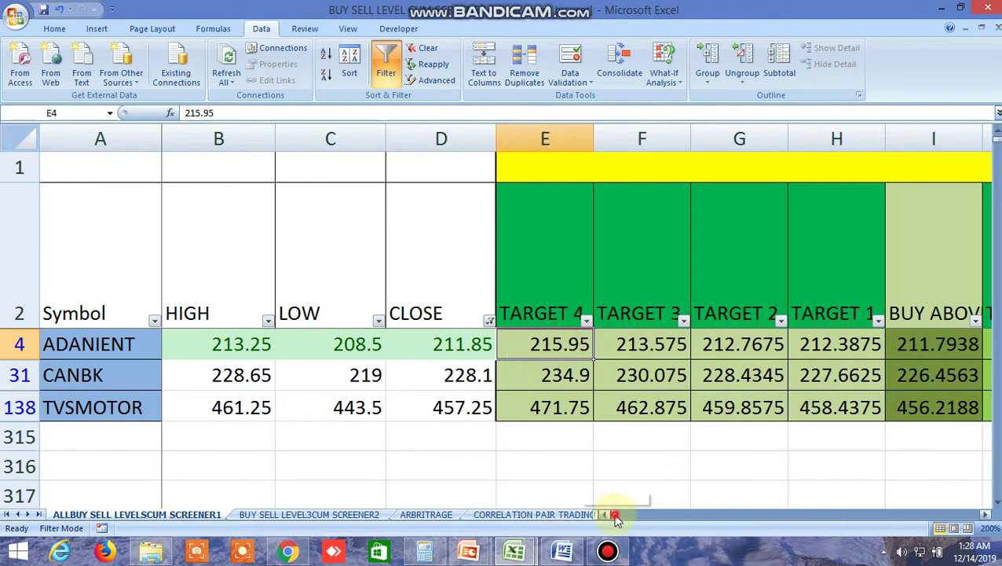
Examine the BUY SELL LEVELS 2 columns and select the R1 header in the BUY SELL LEVELS 3 section.
drag(615, 514, 619, 516)
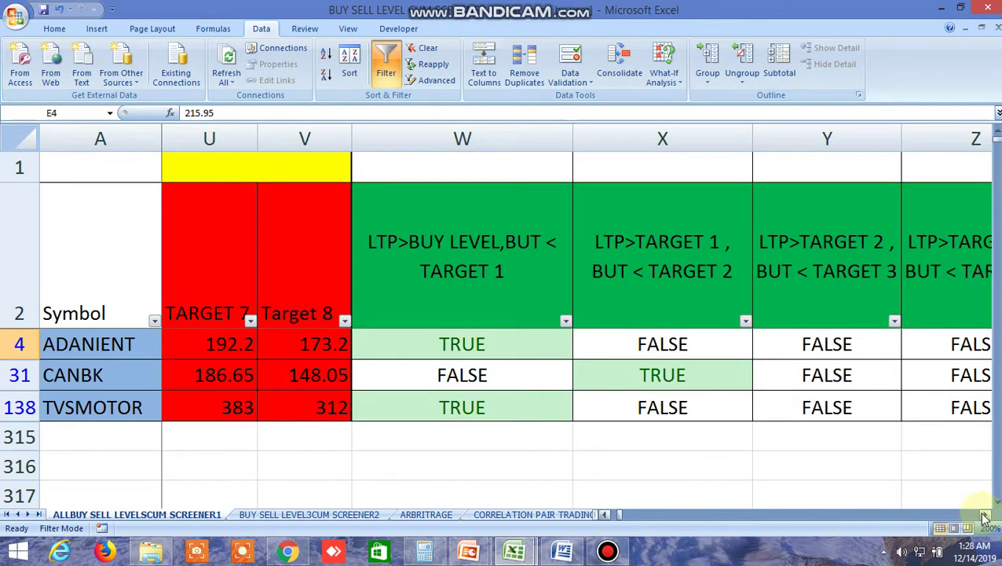
drag(985, 517, 986, 517)
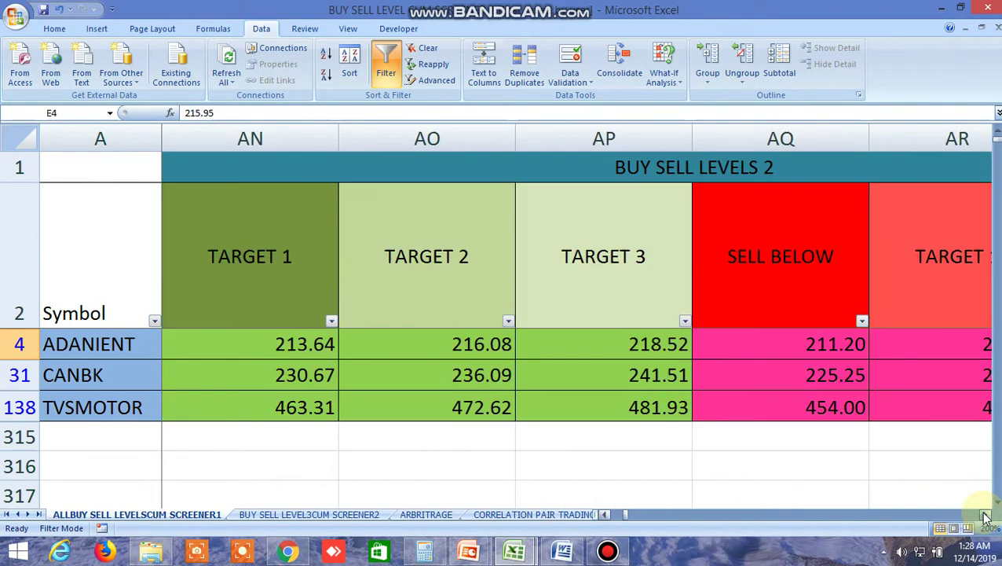
click(606, 514)
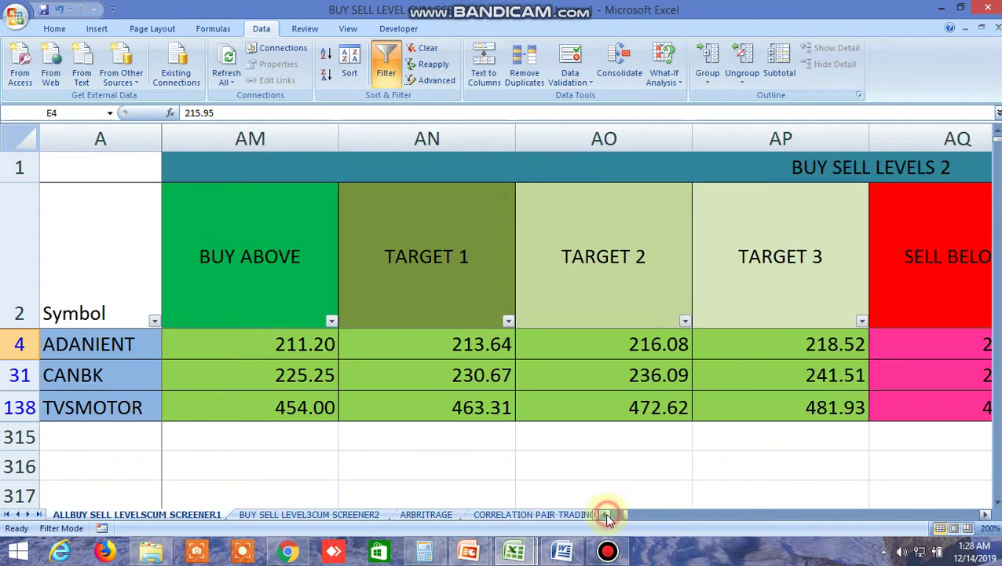
click(988, 516)
drag(988, 515, 993, 524)
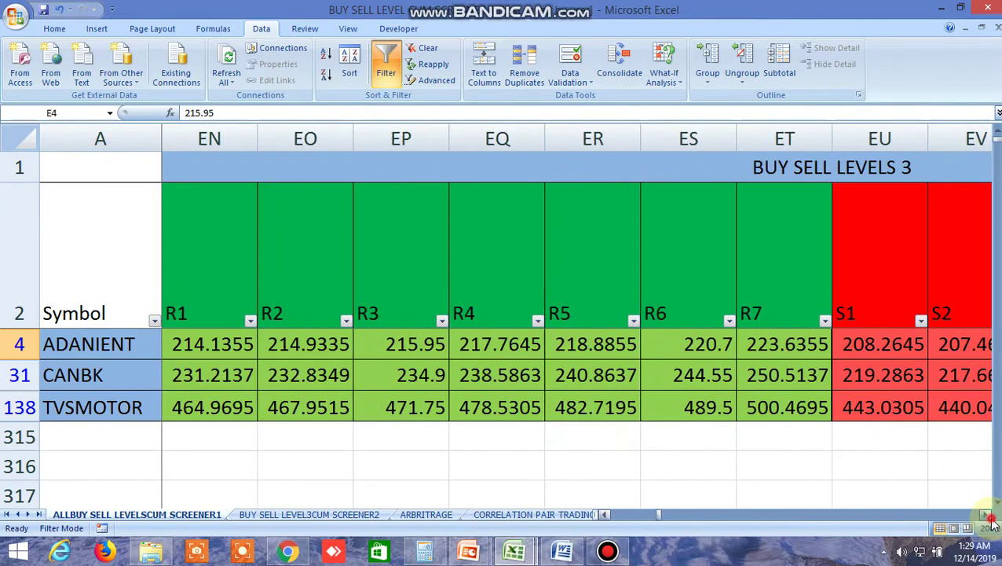
click(208, 292)
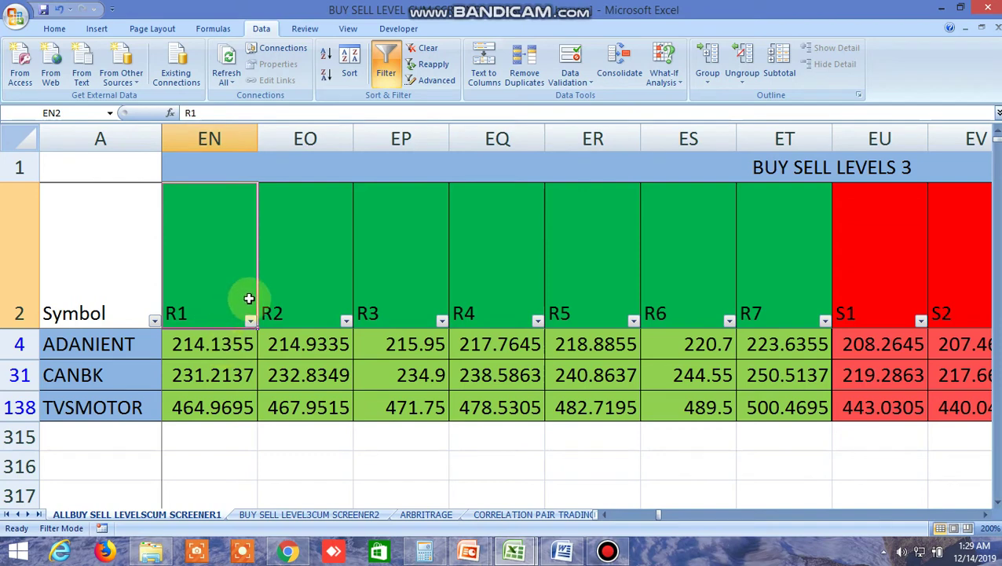
Select the S1 header under BUY SELL LEVELS 3 and review the S1 to S7 level columns.
click(875, 289)
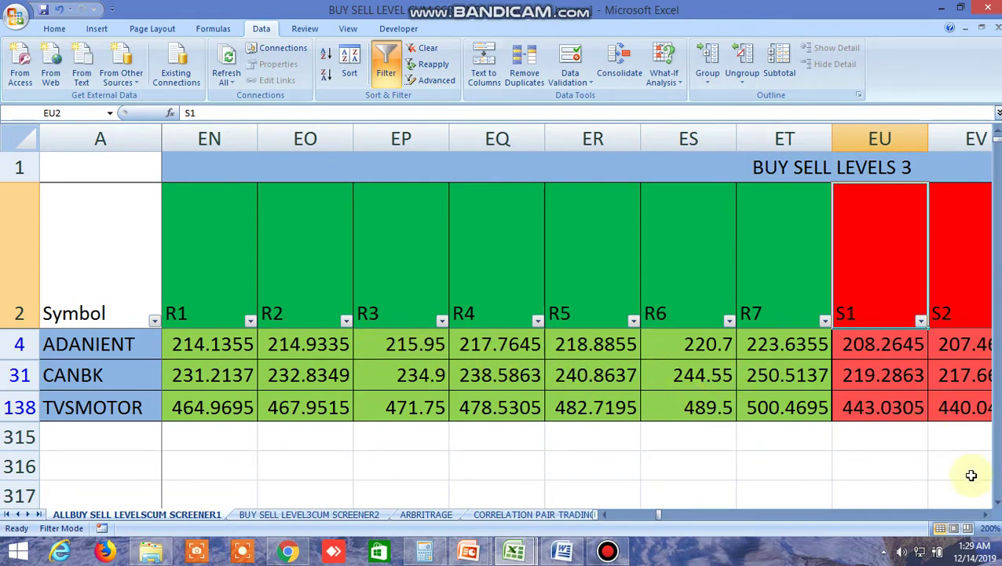
click(988, 518)
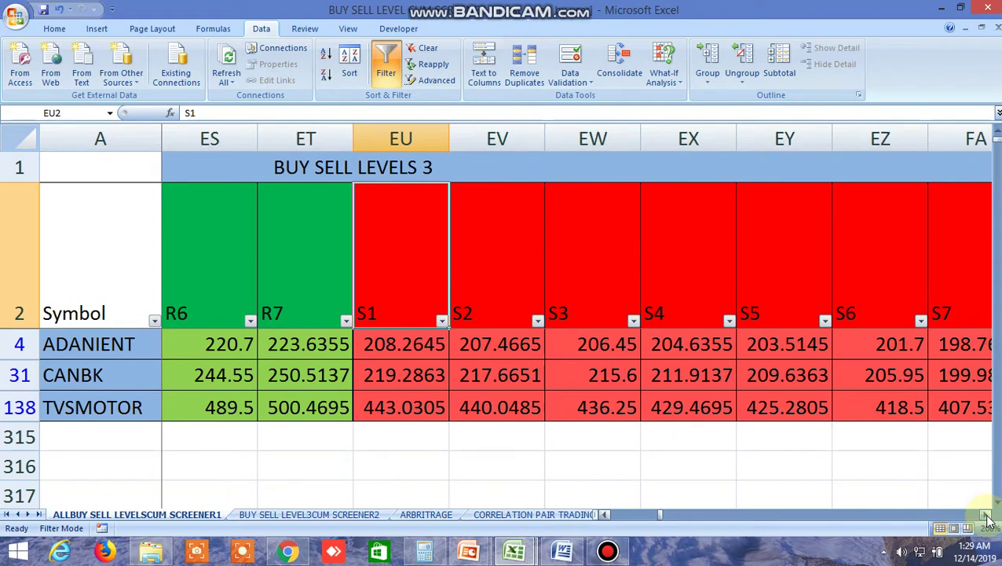
click(988, 518)
click(988, 518)
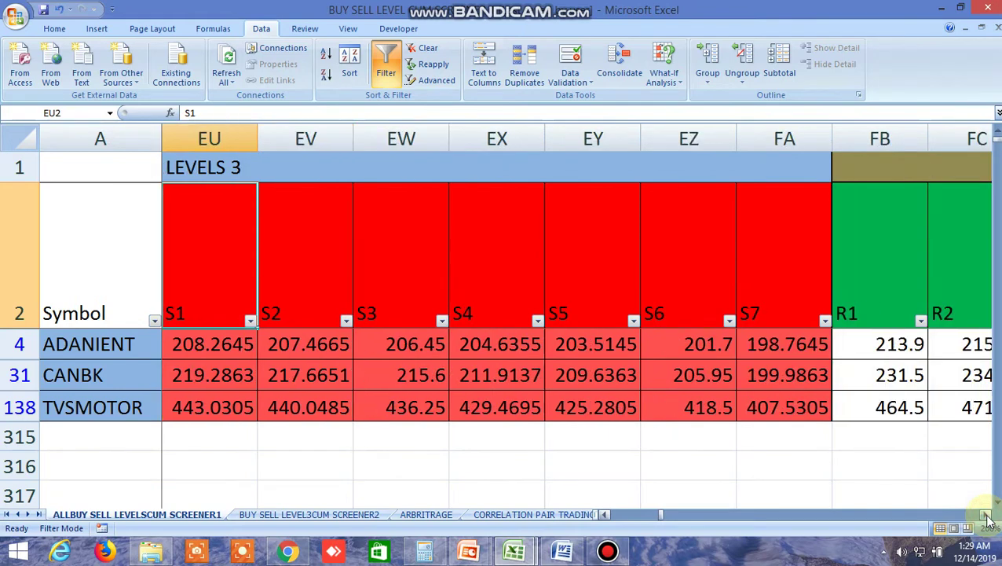
Examine the PIVOT POINT columns and the indicator sections after them, up to TIRONE LEVEL and LINEAR REGRESSION.
click(988, 519)
click(988, 519)
click(988, 519)
click(988, 519)
click(988, 518)
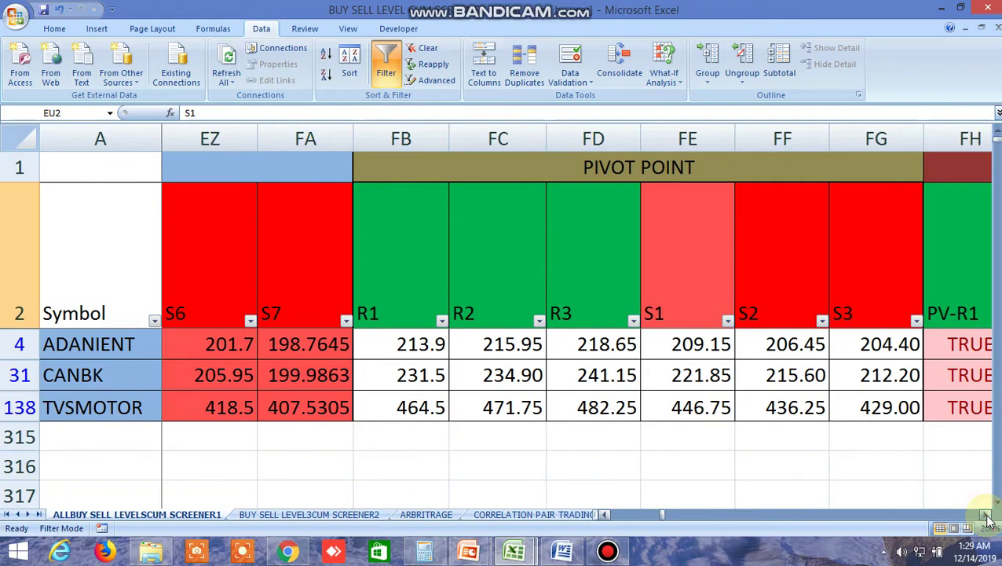
click(988, 518)
click(989, 519)
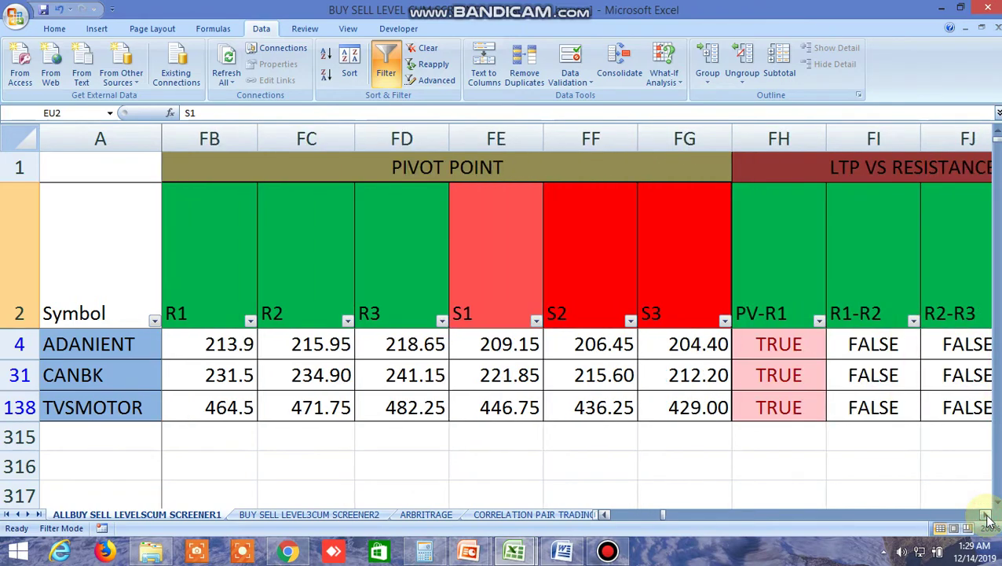
drag(988, 518, 988, 518)
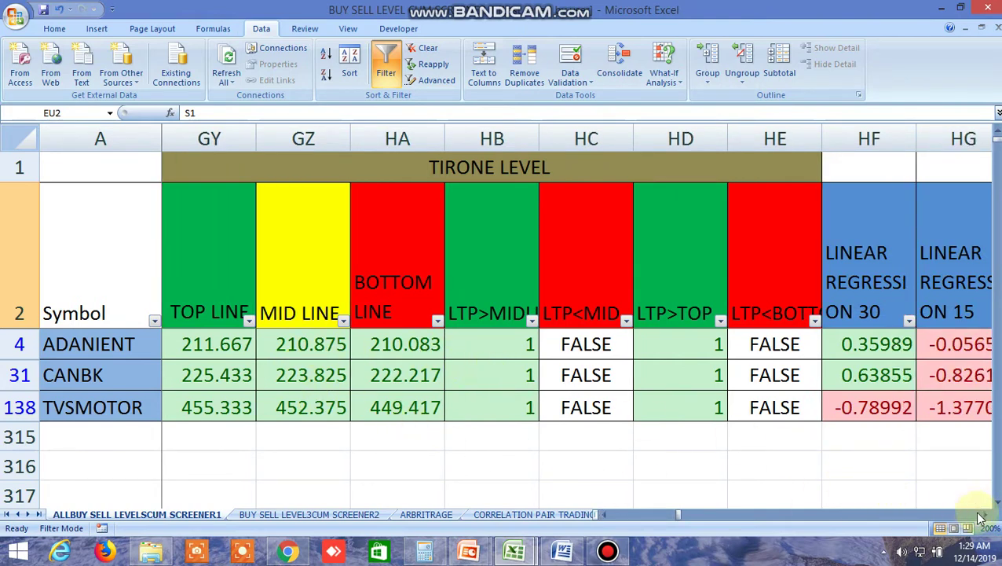
Return to the HIGH, LOW and CLOSE columns and remove the filter so all symbols are listed.
drag(681, 514, 585, 515)
click(386, 72)
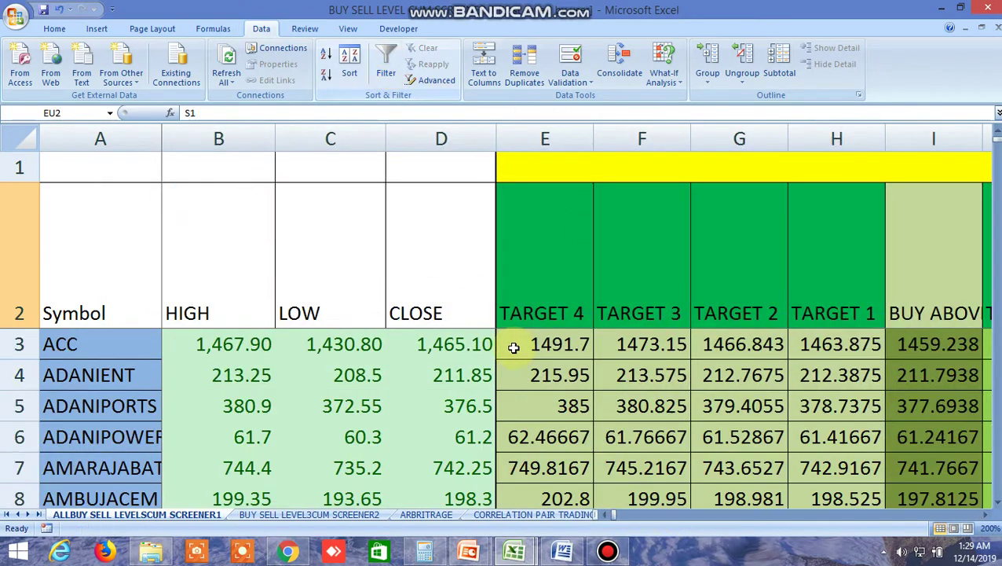
Browse down the full symbol list to the NIFTY & BANKNIFTY section starting at row 159.
scroll(596, 416, down, 6)
scroll(596, 416, down, 20)
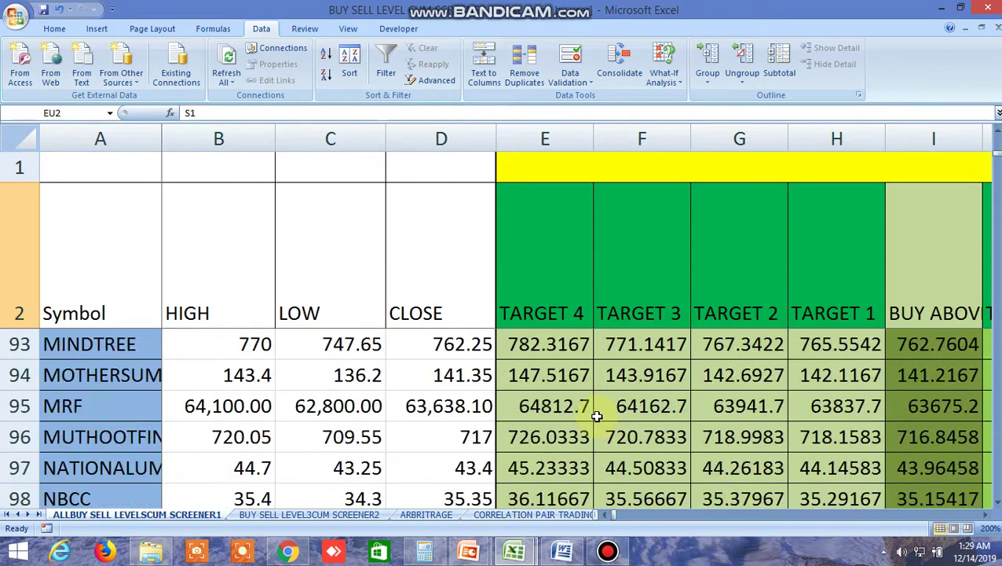
scroll(597, 416, down, 5)
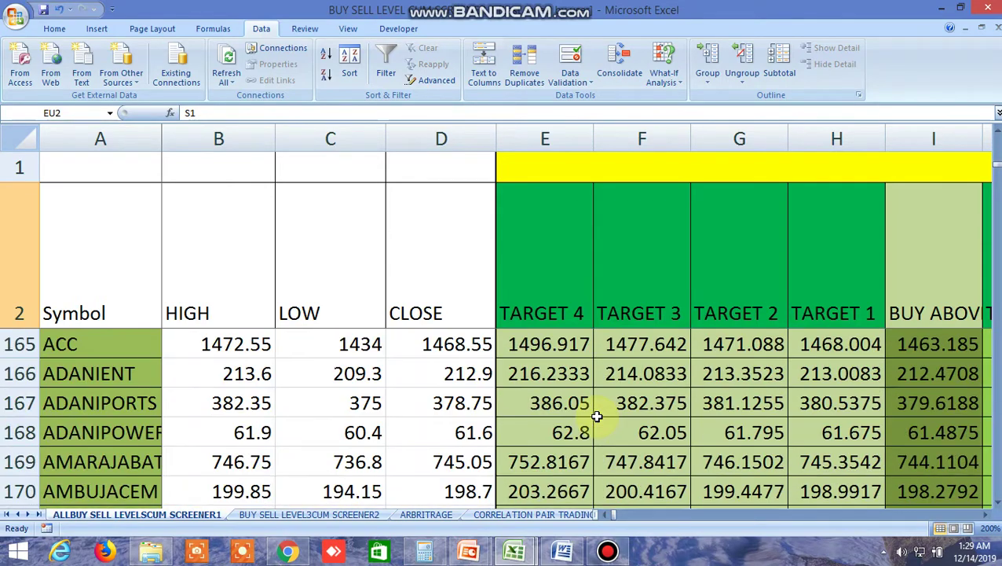
scroll(596, 416, up, 3)
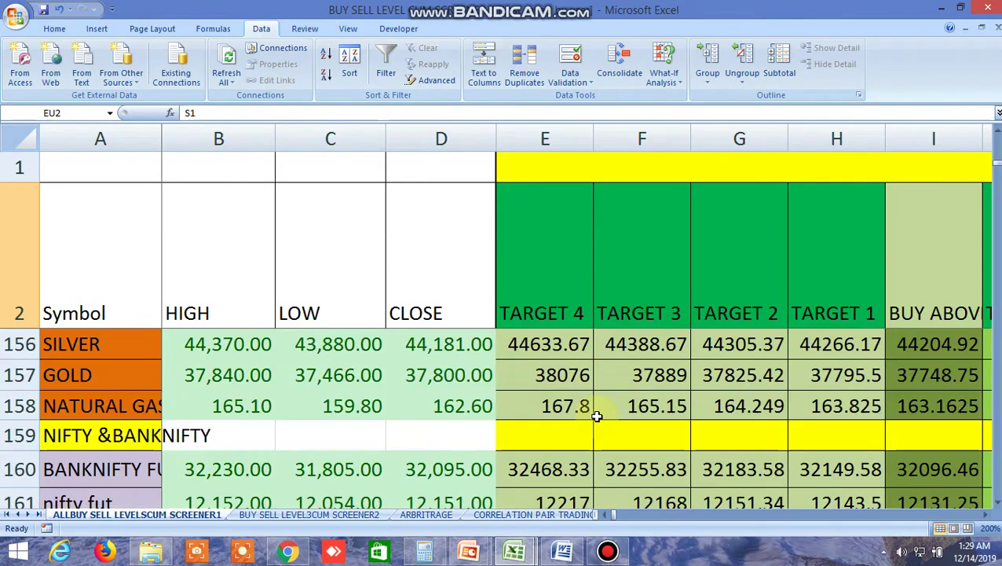
click(996, 503)
click(996, 502)
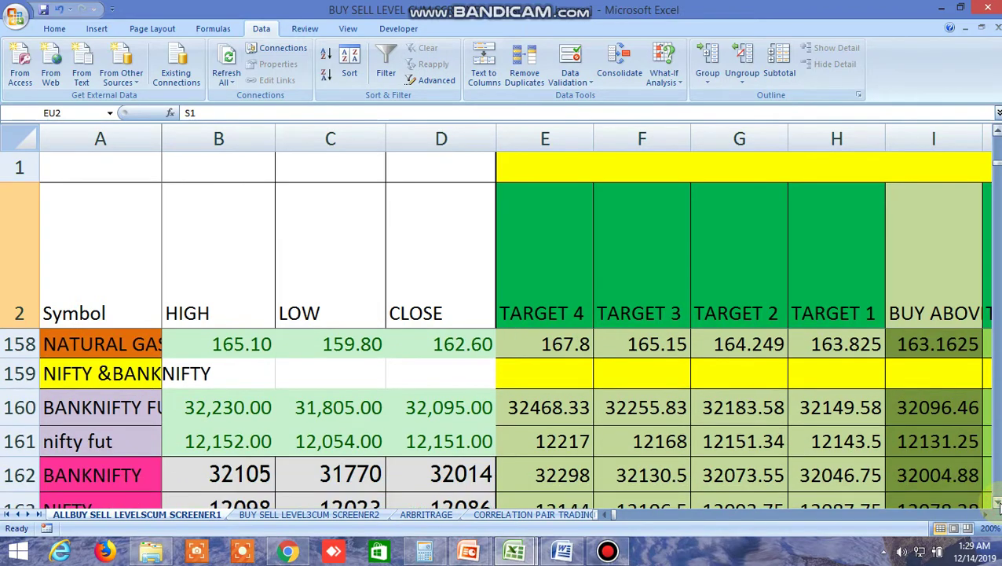
click(996, 503)
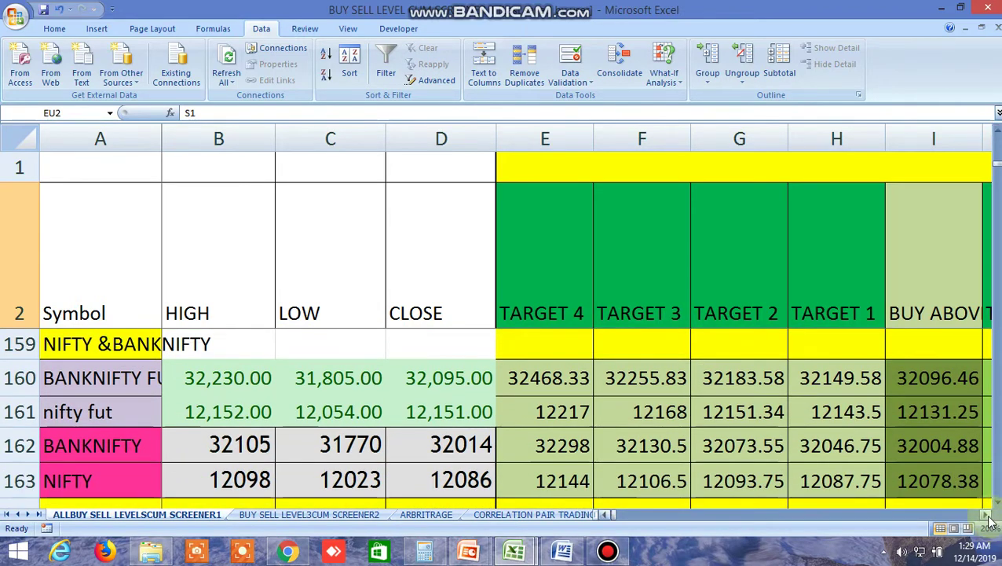
Review the buy and sell targets under BUY SELL LEVELS 1 for the BANKNIFTY and NIFTY rows.
click(986, 515)
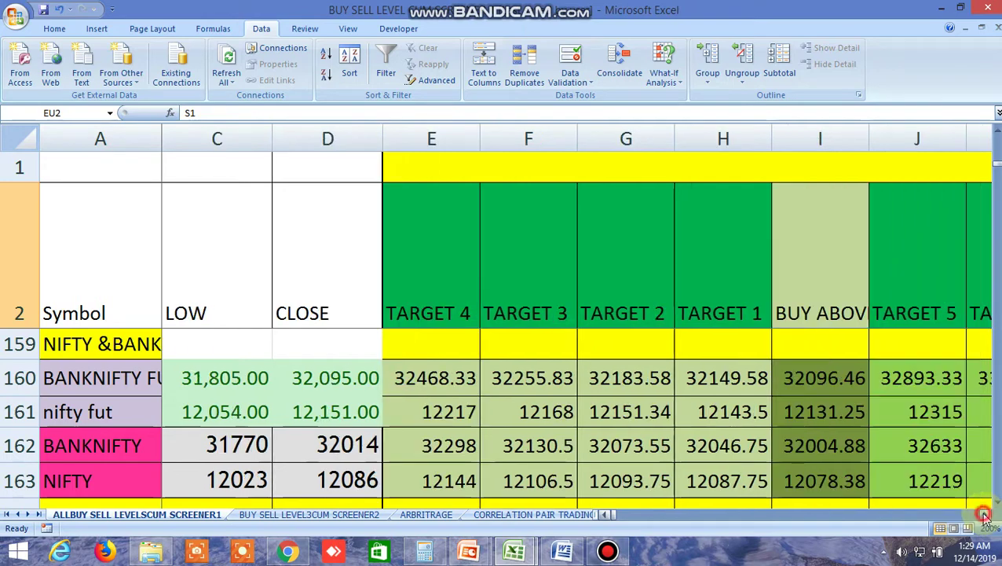
click(986, 515)
click(986, 515)
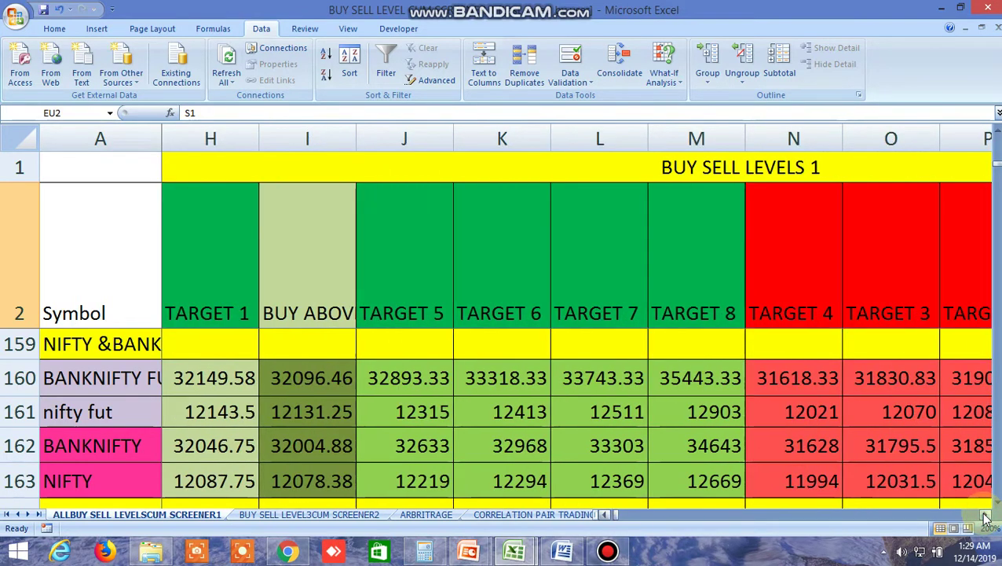
click(985, 515)
click(986, 515)
click(986, 514)
click(985, 515)
click(986, 515)
click(986, 515)
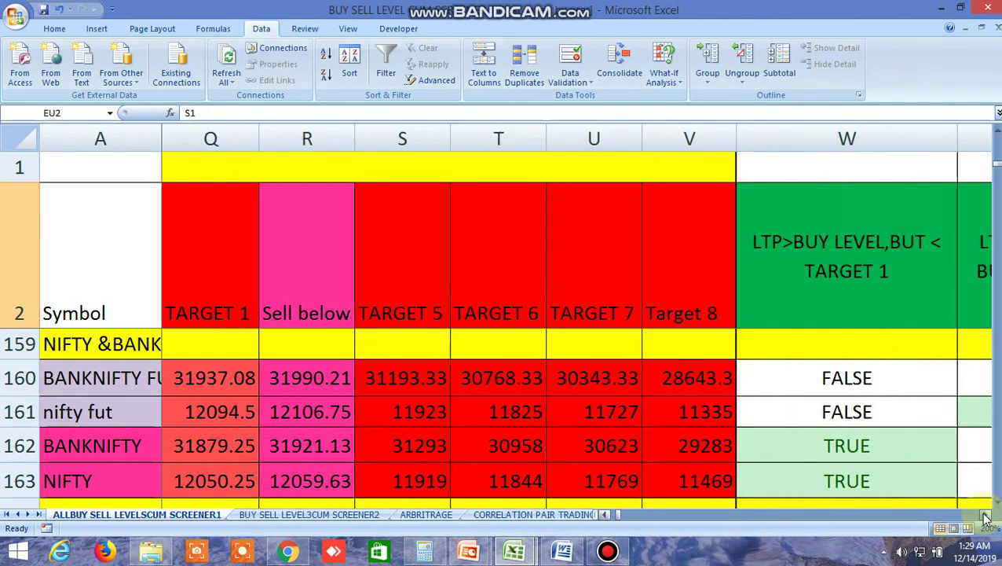
Examine the LTP versus target condition columns for the BANKNIFTY and NIFTY rows.
click(985, 514)
click(986, 515)
click(986, 514)
click(986, 514)
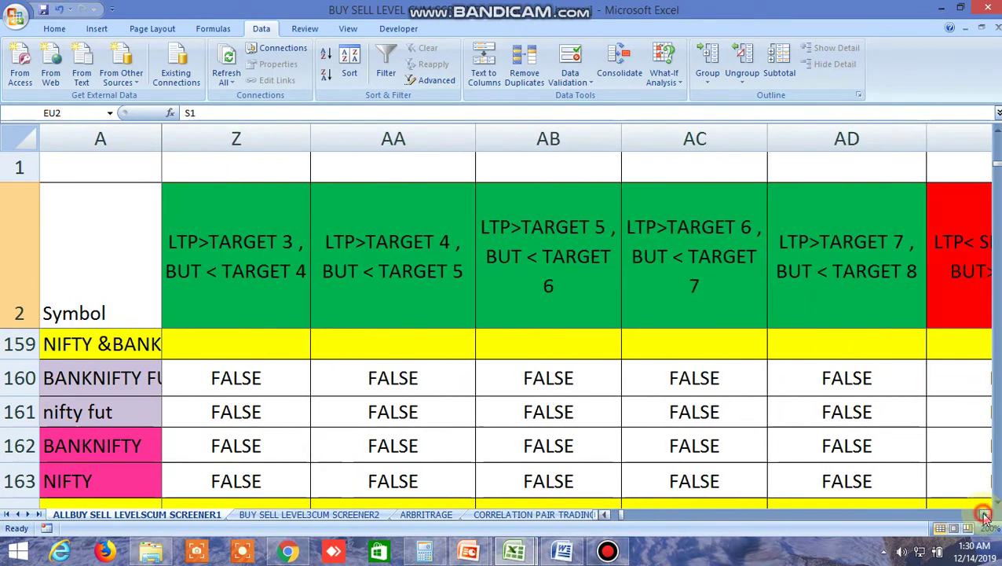
click(986, 515)
click(986, 514)
click(986, 514)
click(986, 514)
click(986, 514)
click(986, 514)
click(986, 514)
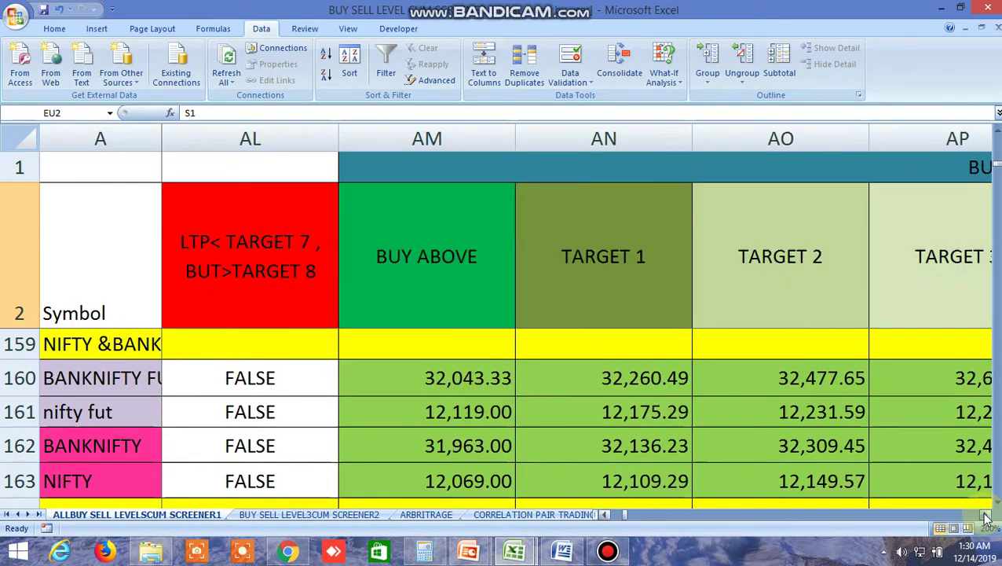
Check the BUY SELL LEVELS 2 targets and the ADVANCE and DECLINE columns for the index rows.
click(986, 515)
click(986, 515)
click(986, 514)
click(986, 514)
click(986, 514)
click(986, 515)
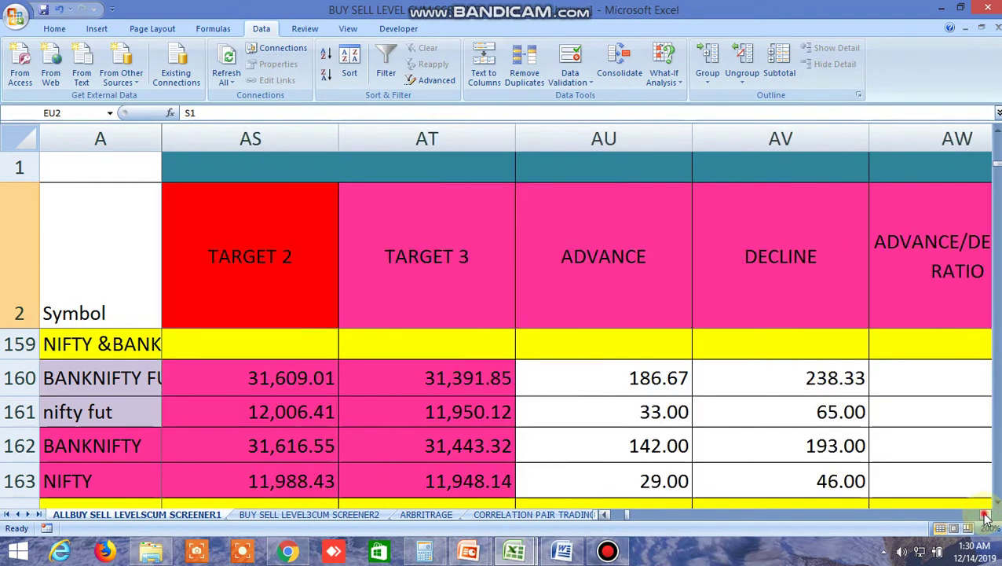
Review the index rows from the daily price columns through the TIRONE LEVEL and LINEAR REGRESSION columns.
click(986, 515)
click(986, 514)
click(985, 515)
click(986, 514)
click(986, 515)
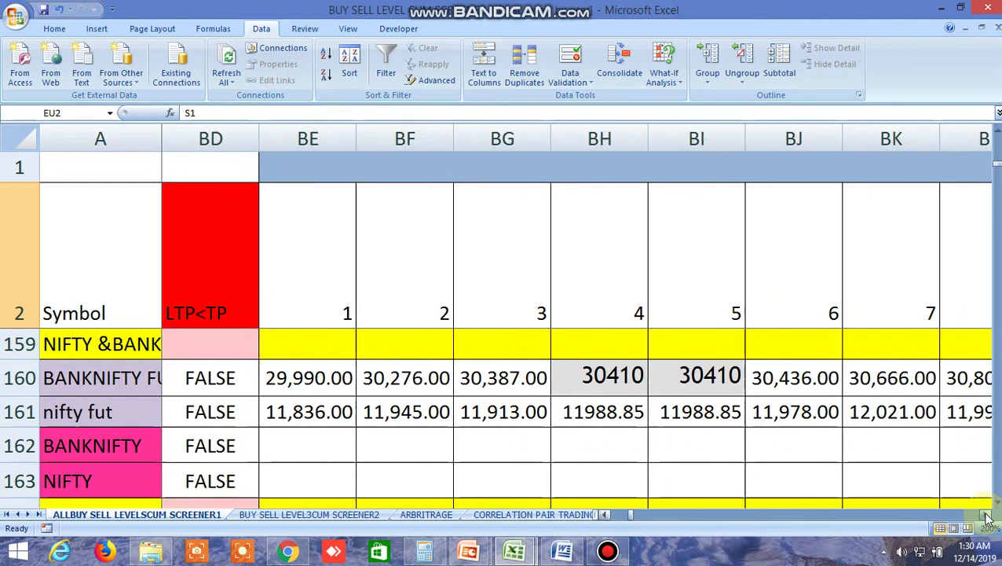
click(985, 514)
drag(986, 515, 986, 515)
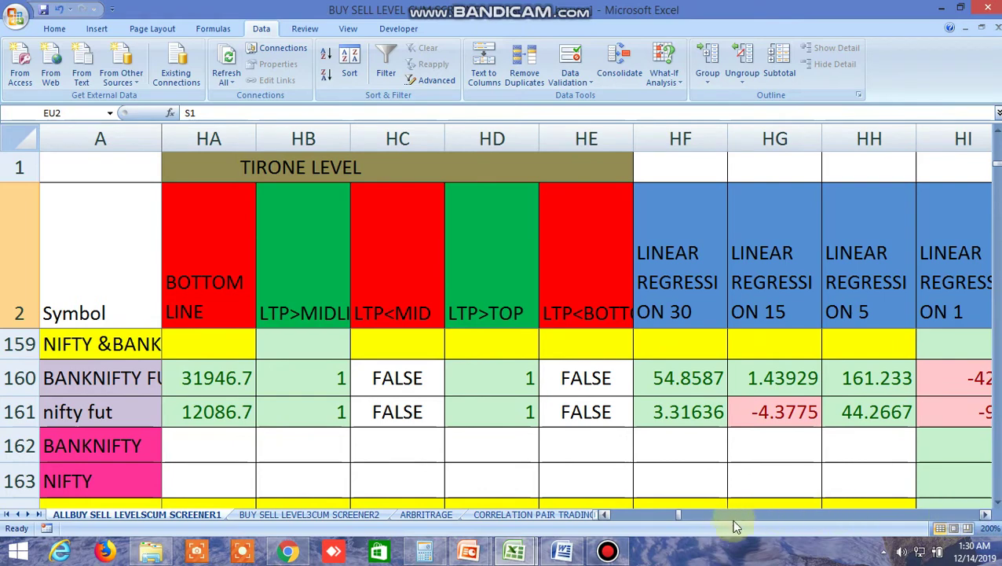
Go to the commodity rows from CRUDEOIL to ALUMINIUM and review their BUY SELL LEVELS 1 targets.
drag(679, 515, 601, 515)
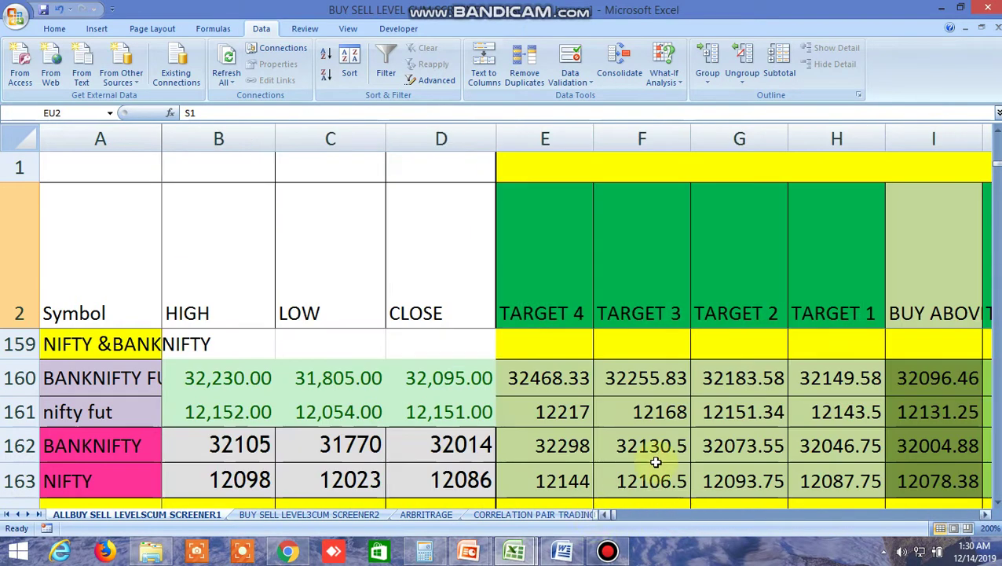
scroll(657, 462, up, 2)
scroll(656, 462, up, 1)
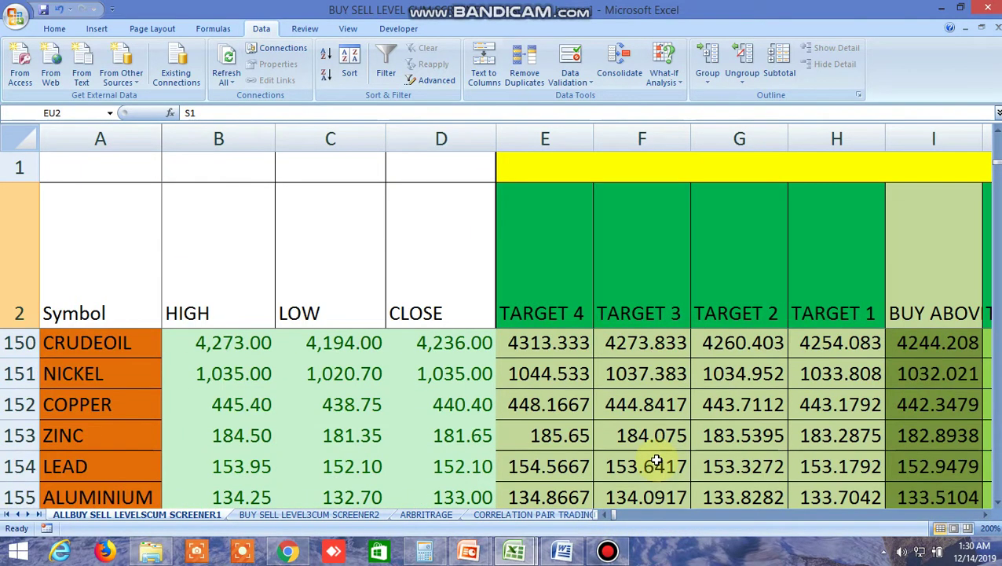
click(988, 515)
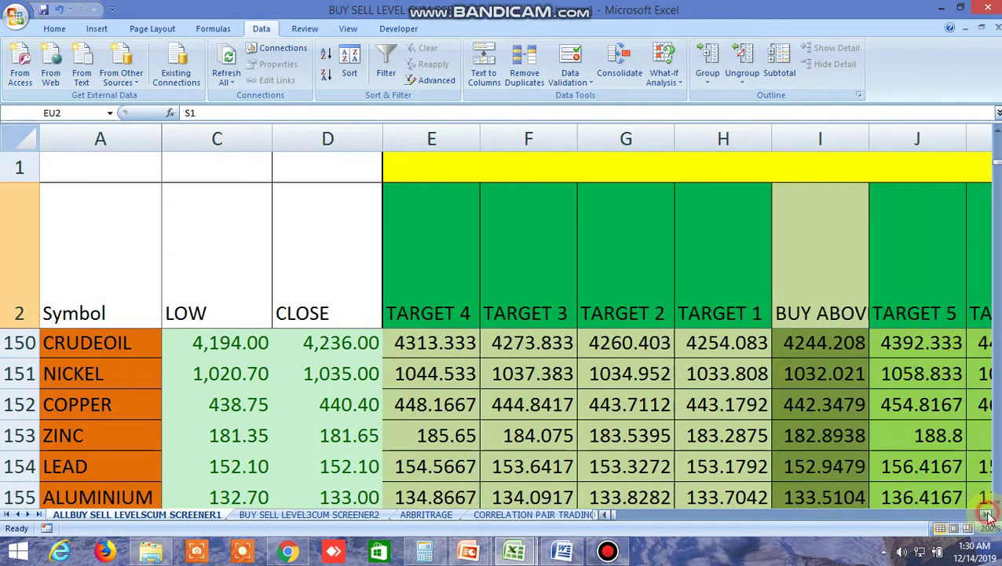
click(988, 515)
click(988, 515)
click(988, 515)
click(988, 515)
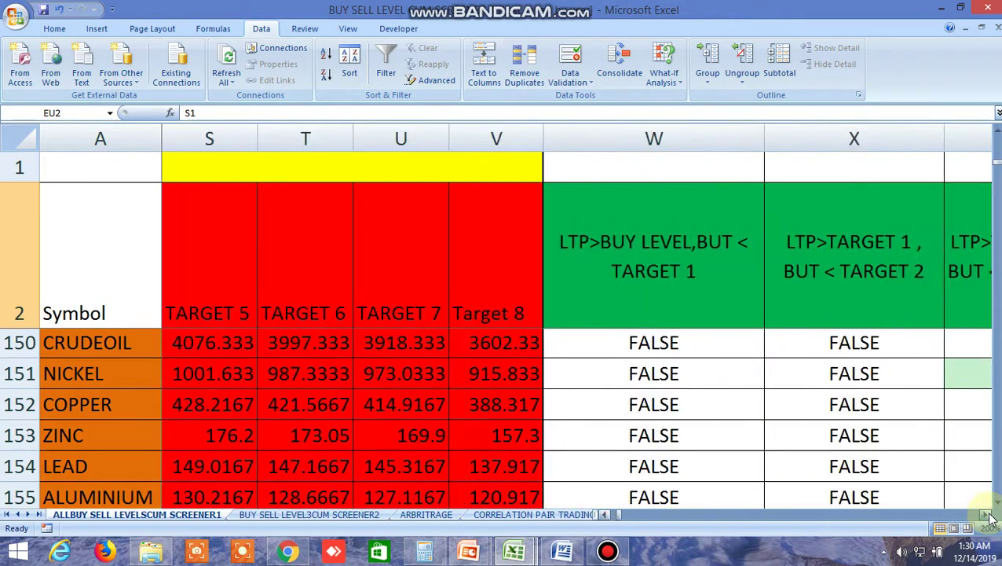
Examine the commodities' LTP condition, BUY SELL LEVELS 2 and AVERAGE PRICES columns.
click(988, 516)
click(988, 515)
click(988, 515)
click(988, 515)
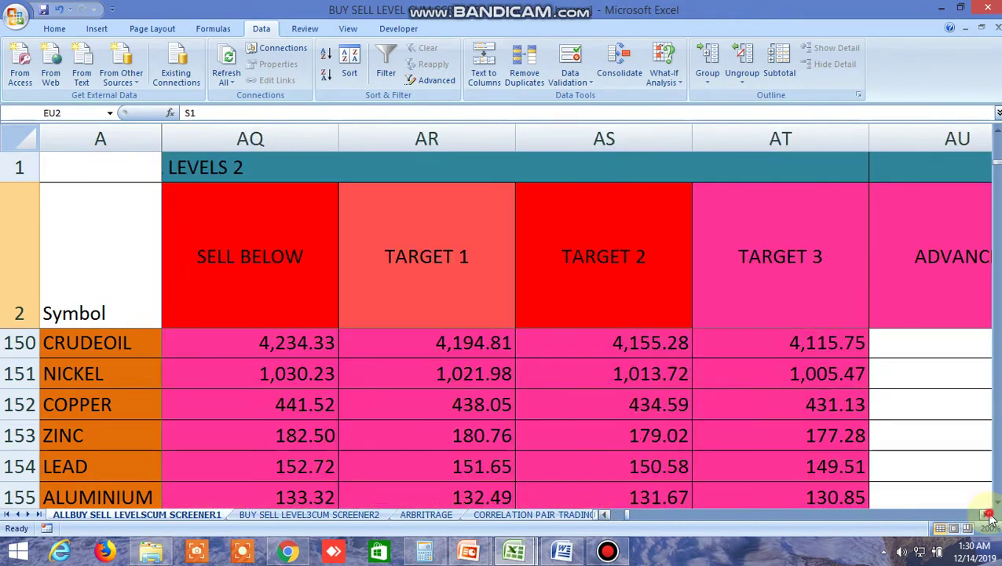
click(988, 515)
click(988, 515)
click(988, 515)
click(988, 515)
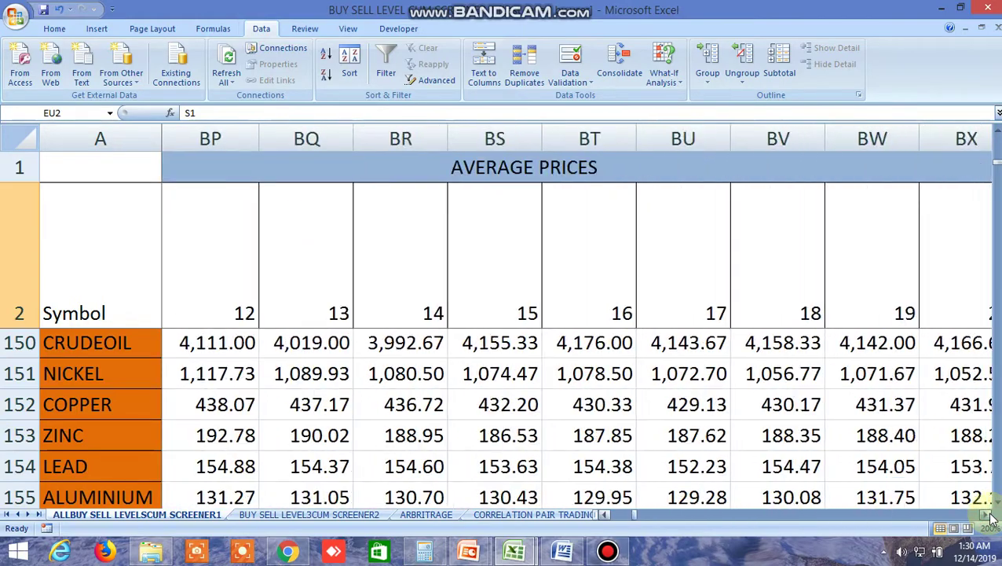
Check the commodities' stochastic, DEMA and EMA cross, and NORMDIST columns.
click(988, 515)
click(988, 515)
click(988, 516)
click(988, 516)
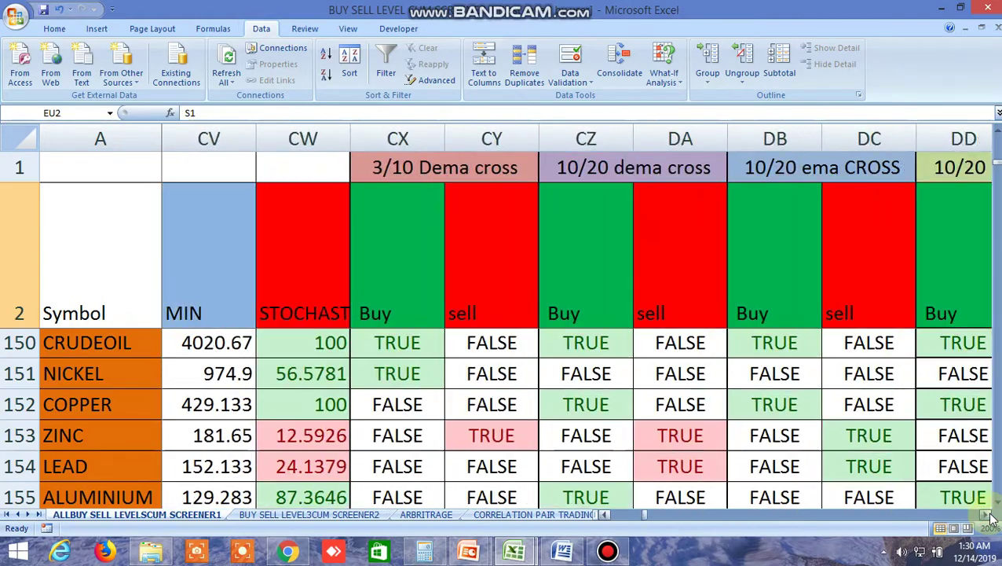
click(988, 515)
click(989, 515)
click(988, 515)
click(988, 515)
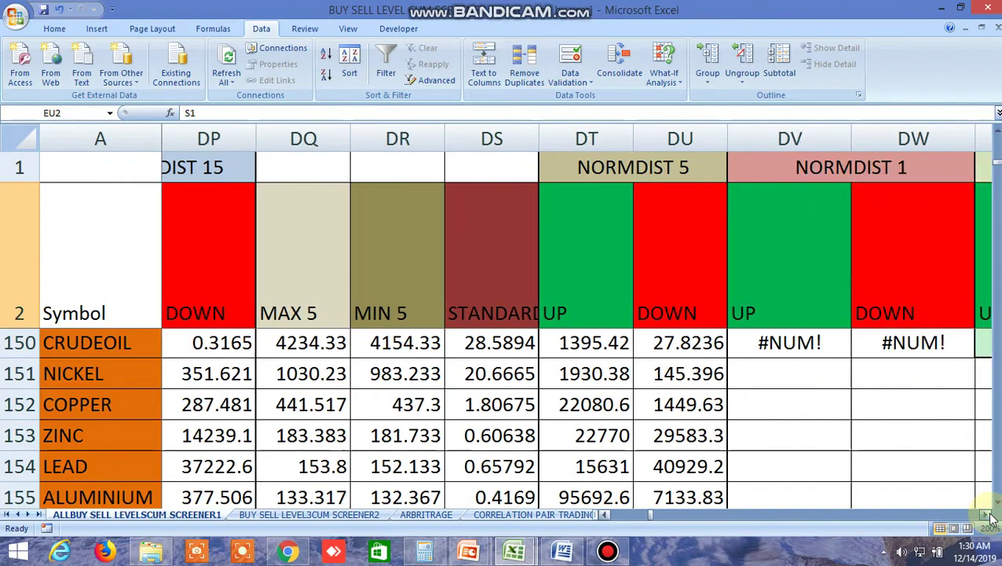
Examine the EMA 5-8-13 CROSSOVER columns and the R1 to R7 levels for the commodities.
click(988, 516)
click(988, 516)
click(988, 515)
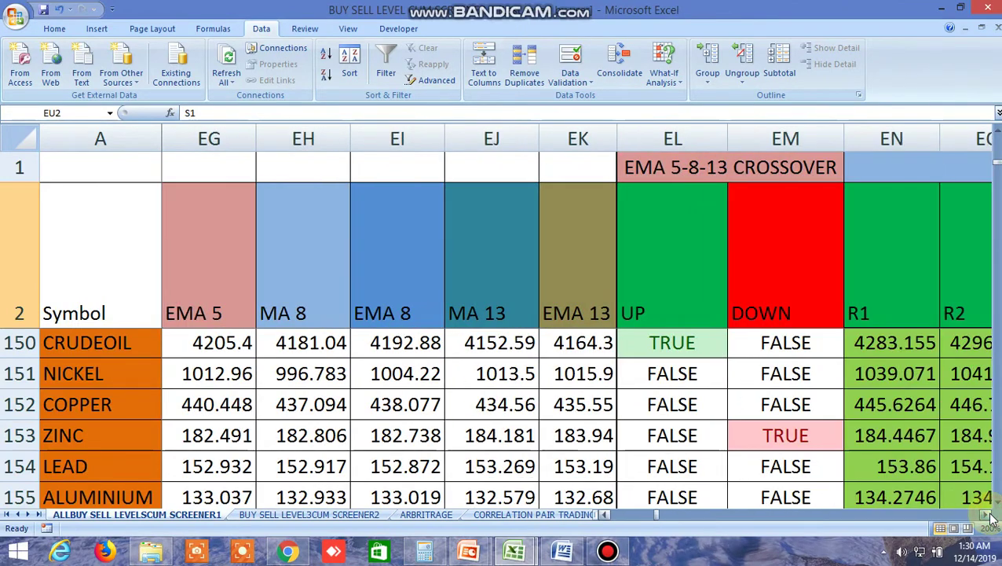
click(988, 515)
click(988, 515)
click(989, 515)
click(988, 516)
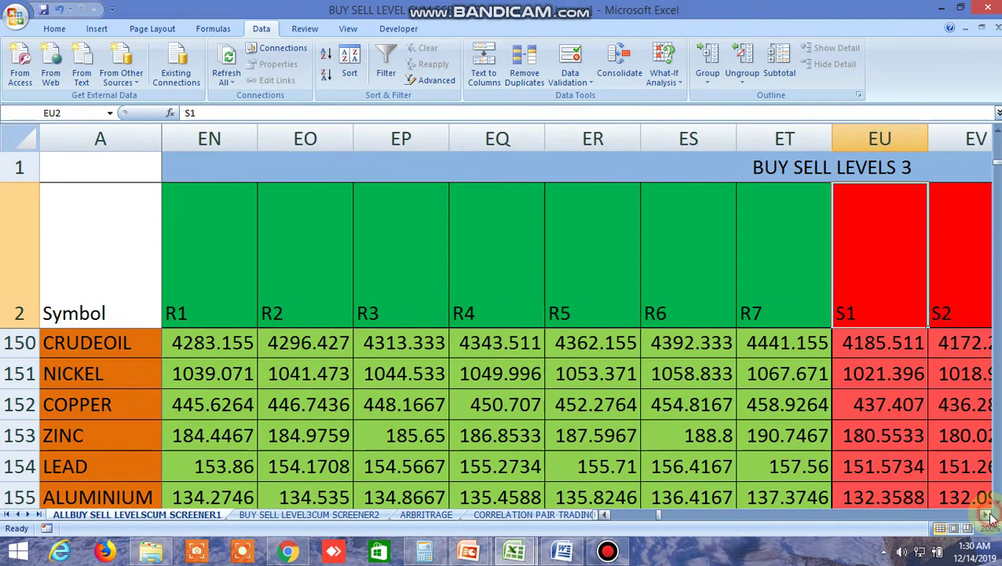
Review the commodities' S1 to S7 levels in the BUY SELL LEVELS 3 section.
click(989, 515)
click(988, 515)
click(988, 515)
click(988, 515)
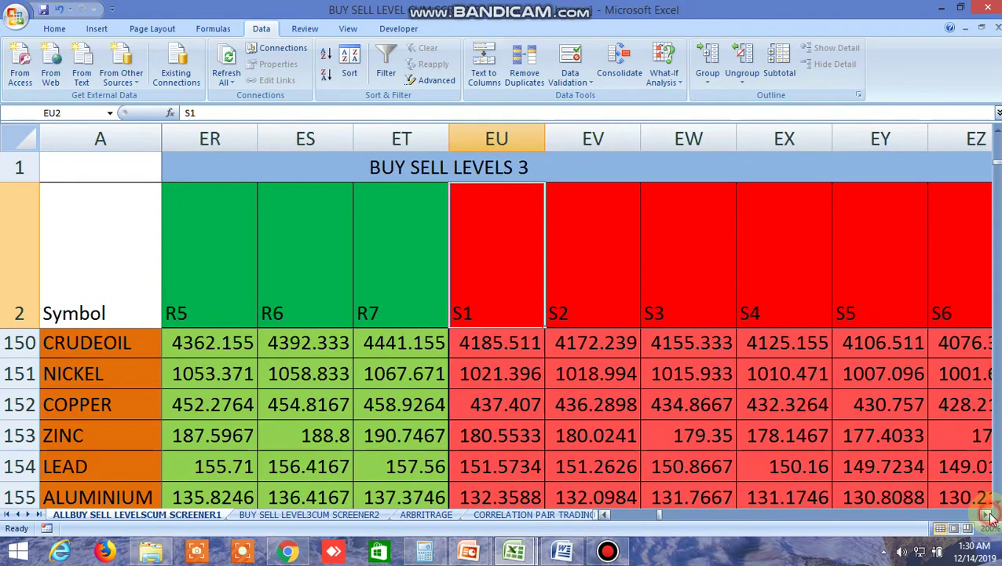
click(988, 515)
click(988, 515)
click(988, 516)
click(988, 515)
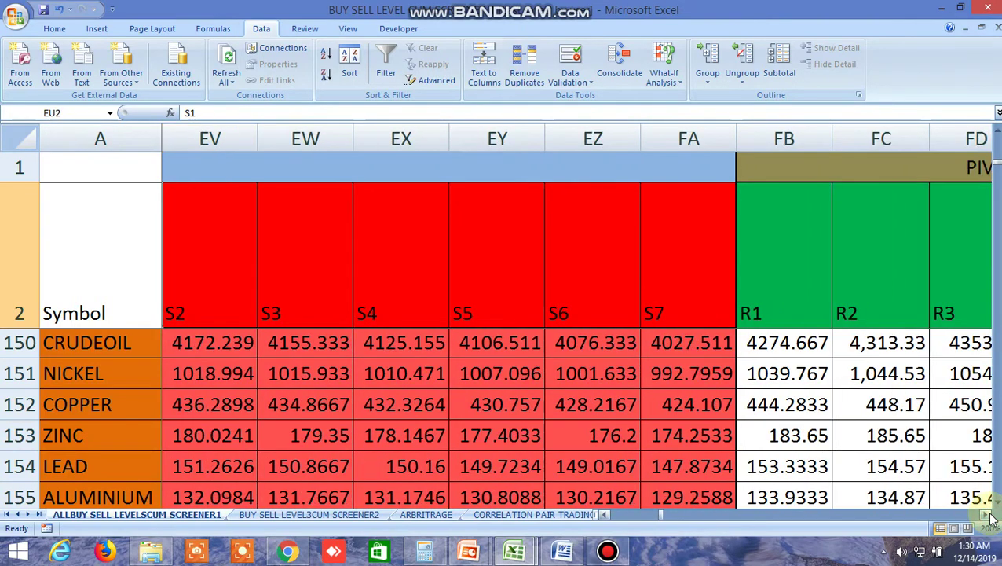
Examine the PIVOT POINT and LTP VS RESISTANCE SUPPORT PIVOT POINT columns for the commodities.
click(988, 515)
click(988, 515)
click(988, 515)
click(988, 515)
click(988, 516)
click(988, 515)
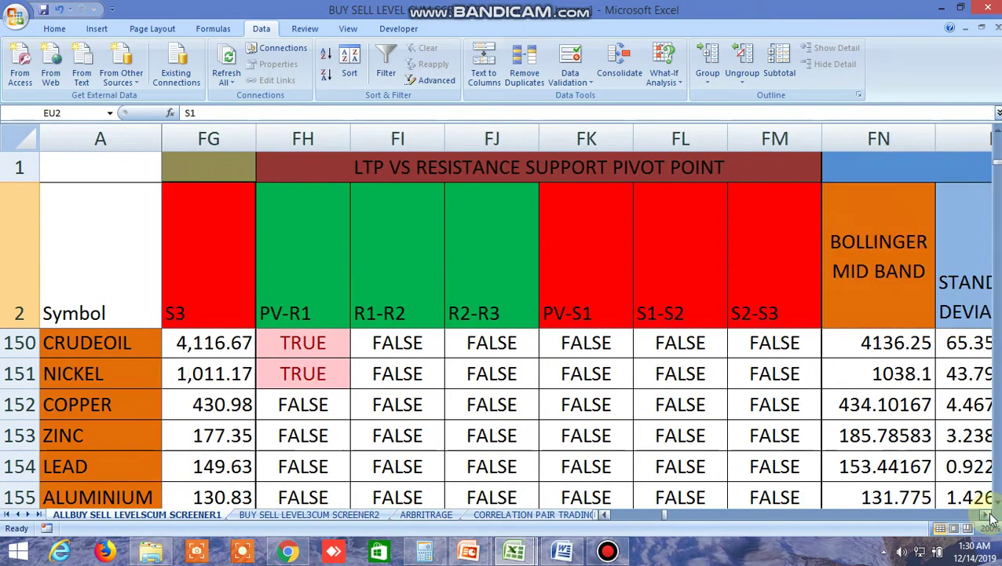
Review the commodities' Bollinger, LTP VS PC CHANNEL, Ichimoku, 52-week and VWAP columns.
click(988, 515)
click(988, 515)
click(988, 515)
click(988, 516)
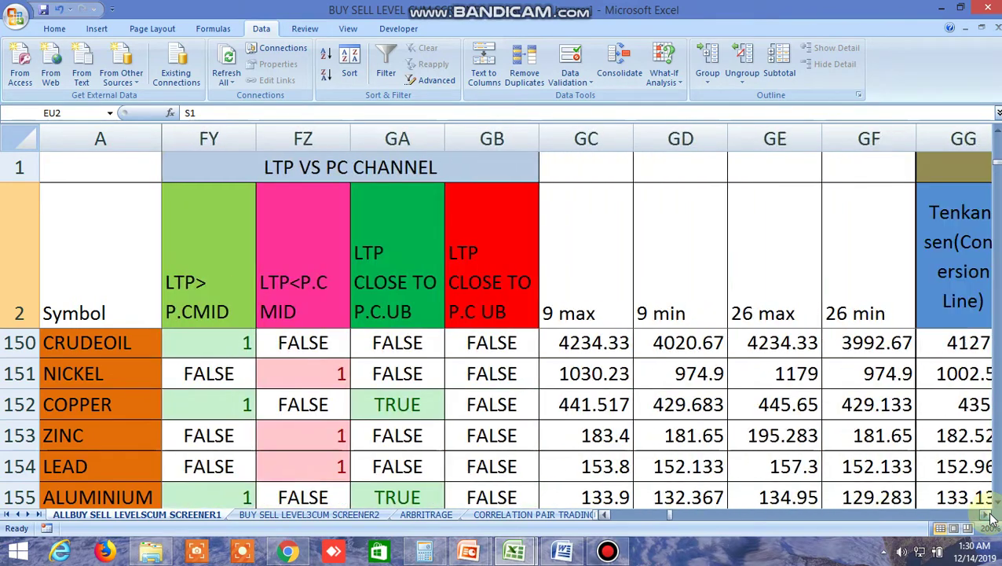
click(988, 515)
click(988, 516)
click(988, 515)
click(988, 515)
click(988, 515)
click(988, 515)
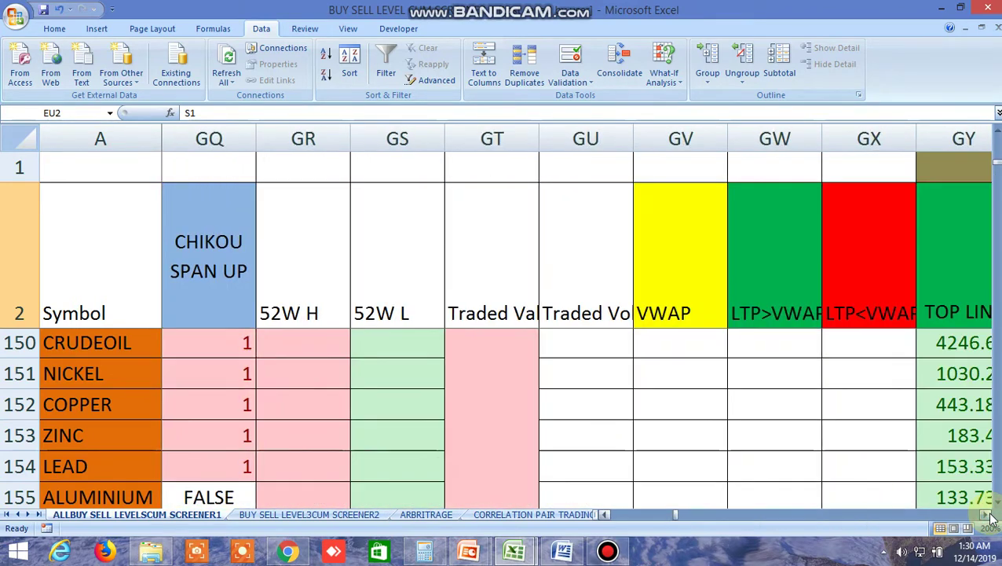
Review the TIRONE LEVEL and LINEAR REGRESSION columns for the commodities.
click(988, 515)
click(988, 515)
click(988, 516)
click(988, 515)
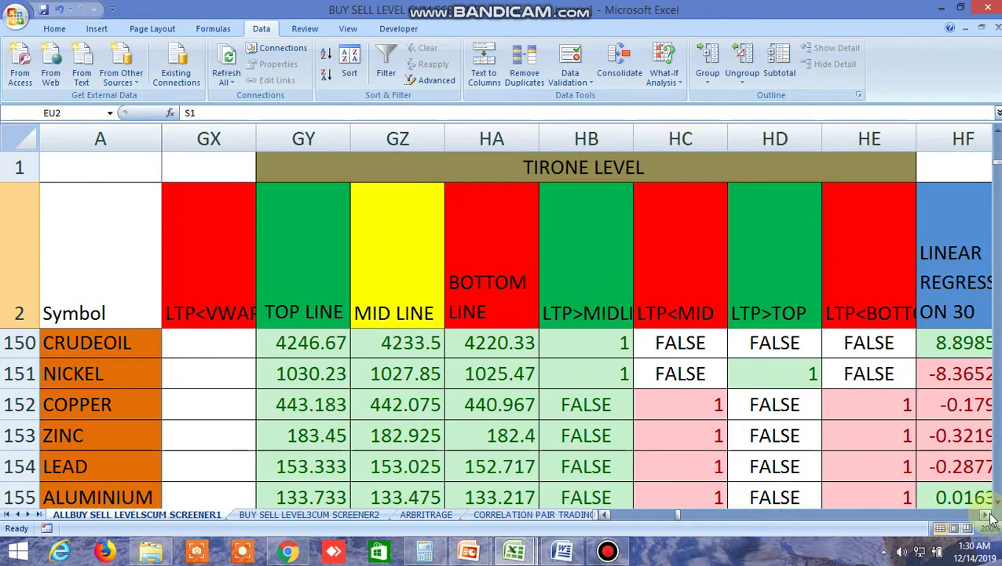
click(988, 514)
click(988, 514)
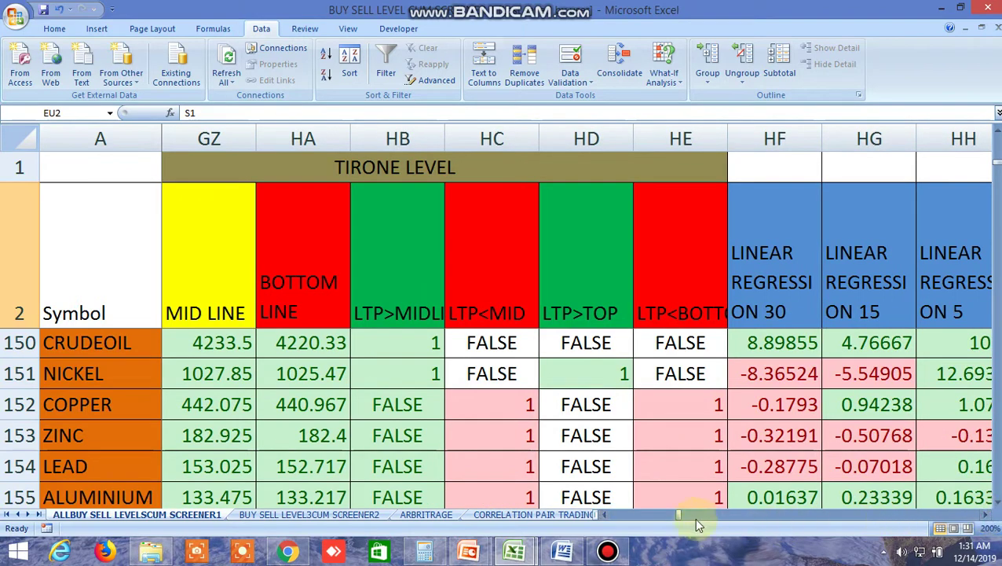
Examine the ZINC to NATURAL GAS rows from the HIGH, LOW and CLOSE columns across to the TIRONE LEVEL section.
drag(678, 518, 609, 517)
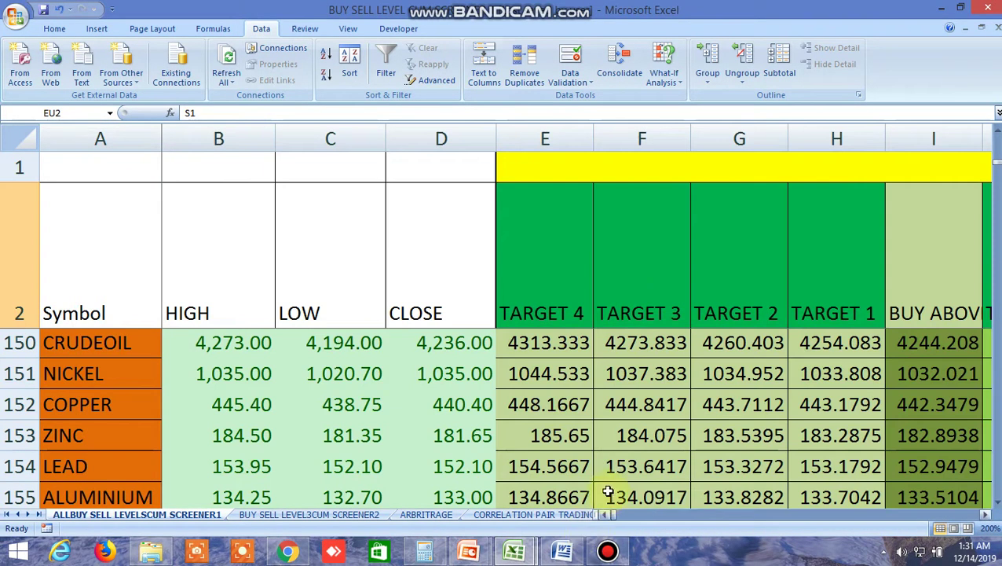
click(996, 505)
click(995, 505)
click(995, 505)
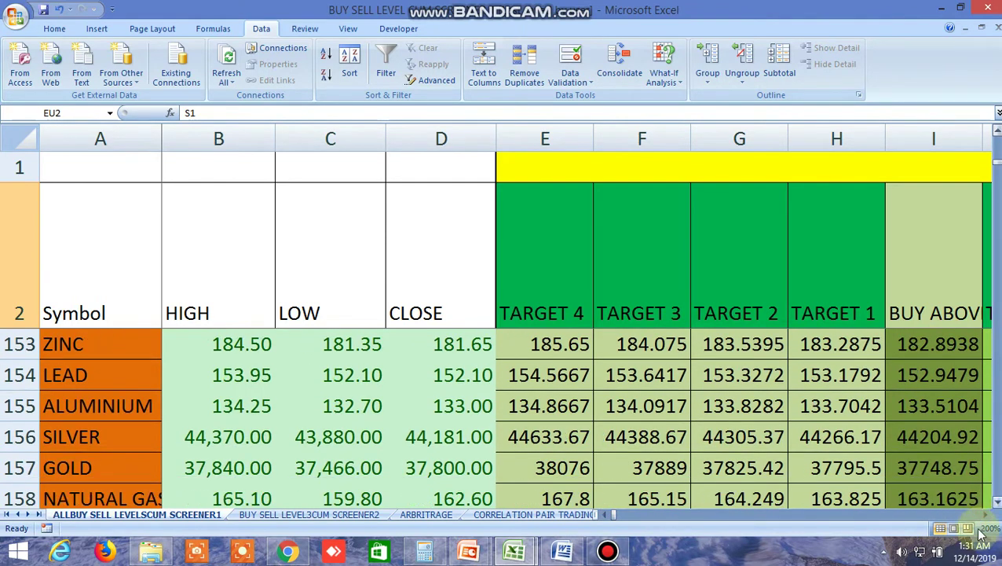
drag(987, 516, 989, 520)
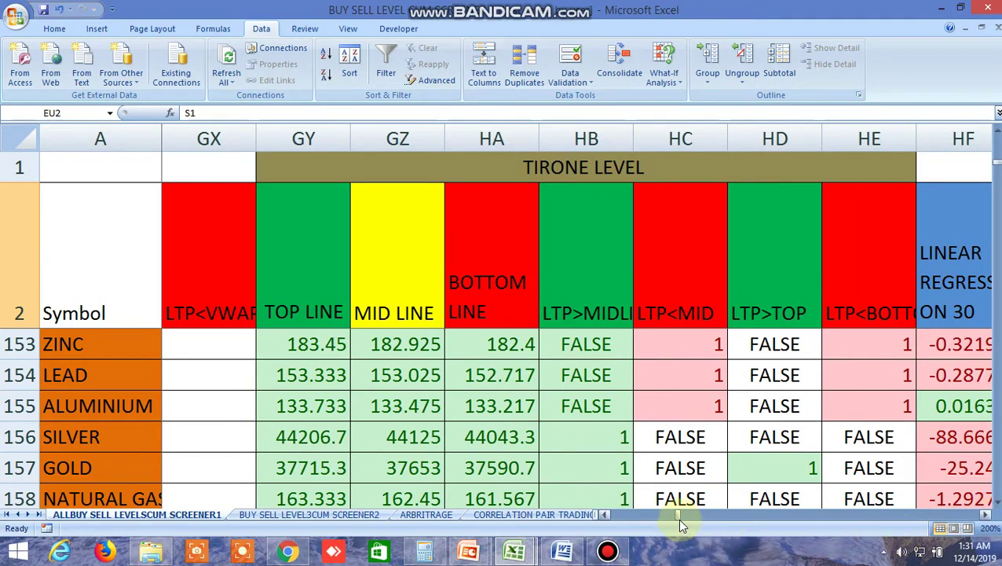
Return to the price columns and browse past the commodities to the CIPLA to DABUR stock rows.
drag(680, 525, 612, 525)
scroll(516, 479, up, 2)
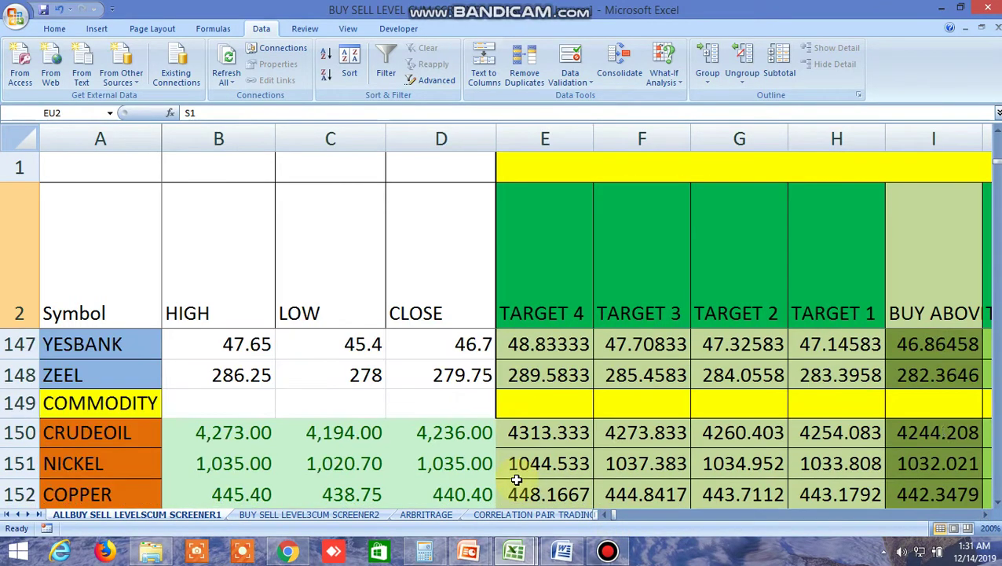
scroll(516, 479, up, 1)
scroll(485, 484, down, 9)
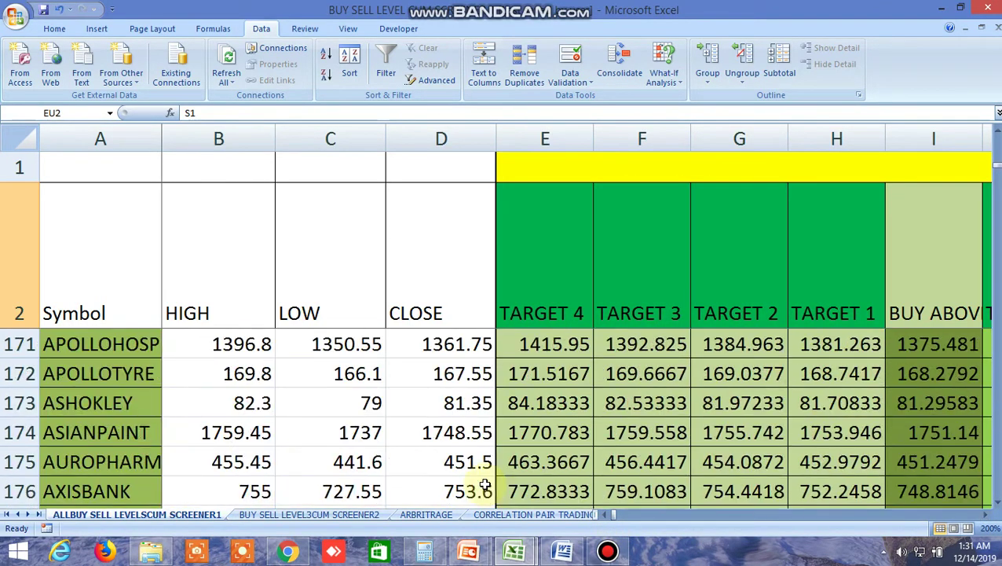
scroll(484, 485, down, 9)
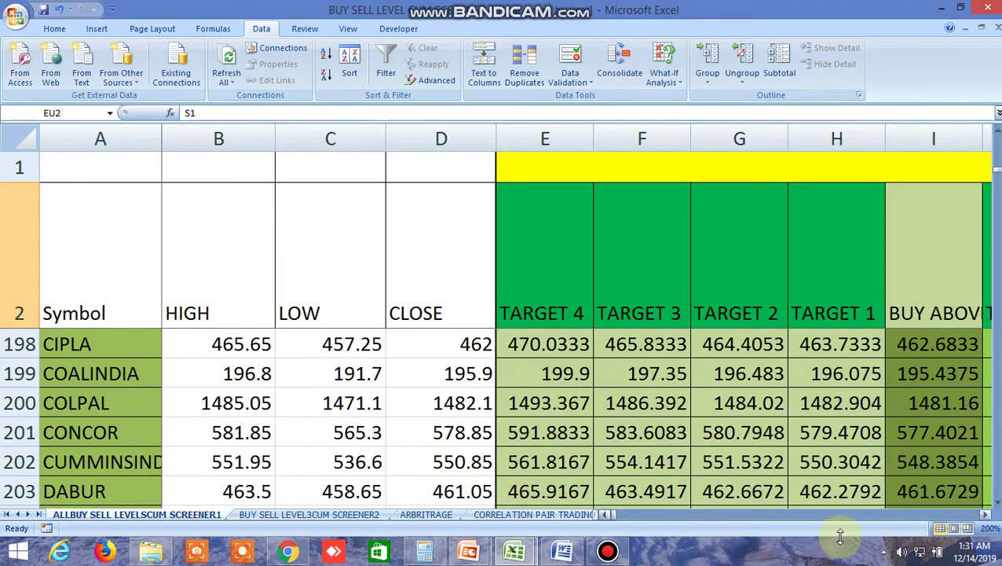
Review the BUY SELL LEVELS 1 targets and the first LTP condition column for the CIPLA to DABUR stocks.
click(986, 515)
click(986, 516)
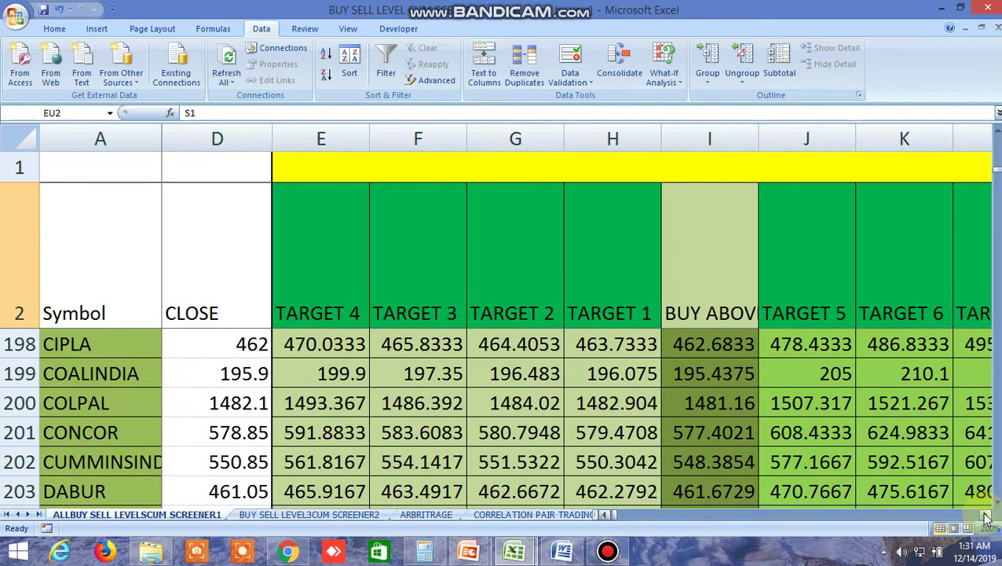
click(986, 515)
click(987, 515)
click(986, 515)
click(986, 515)
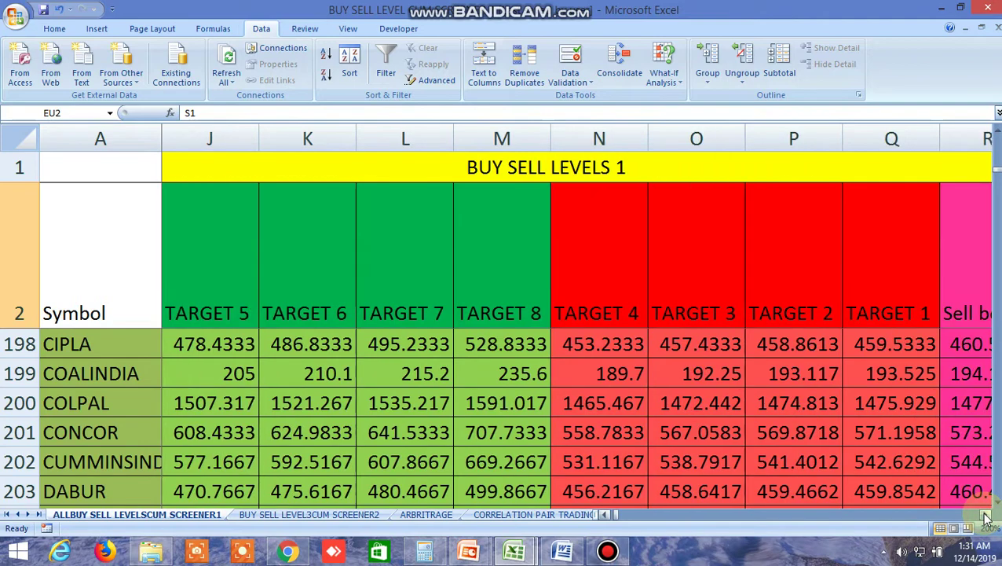
click(986, 515)
click(987, 515)
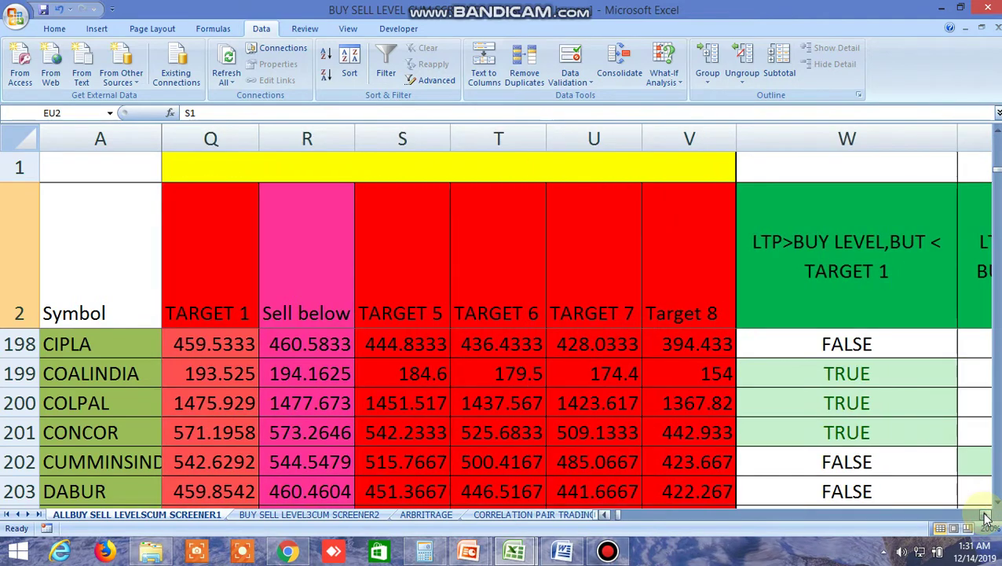
Examine the buy and sell targets and LTP condition columns for the HDFC to HINDPETRO stocks.
click(606, 513)
click(608, 515)
scroll(689, 462, down, 5)
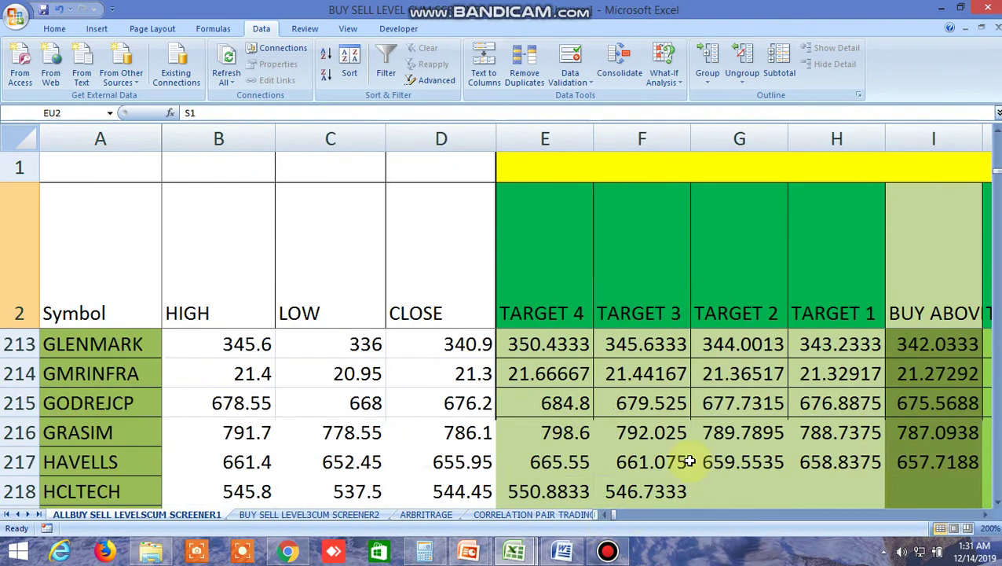
scroll(688, 462, down, 2)
click(988, 515)
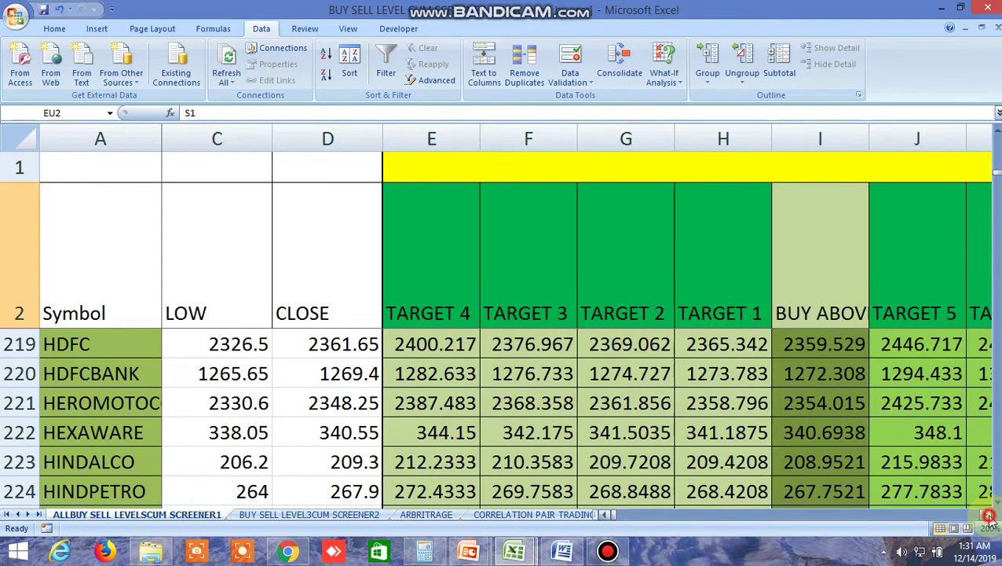
click(988, 515)
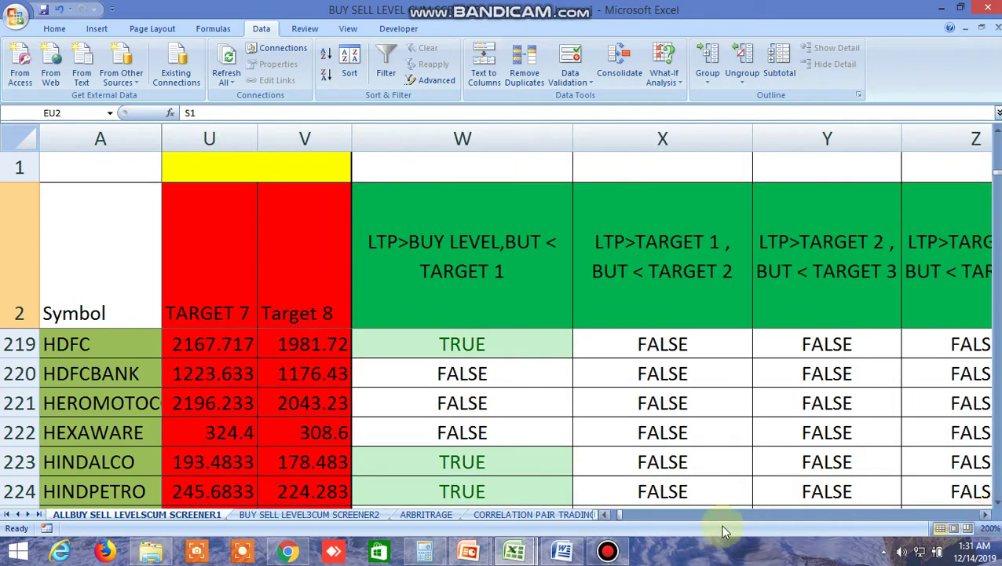
drag(623, 515, 605, 518)
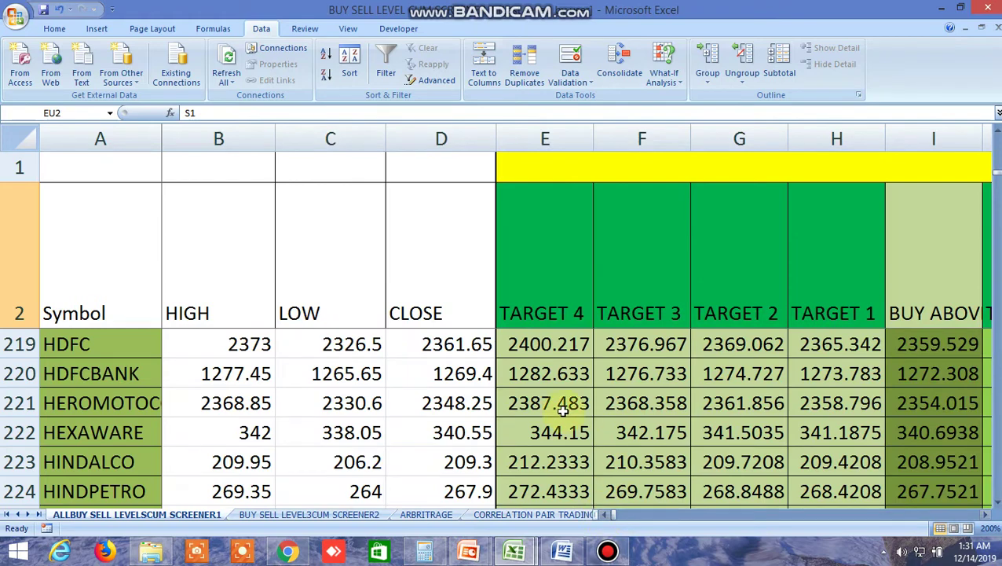
click(605, 553)
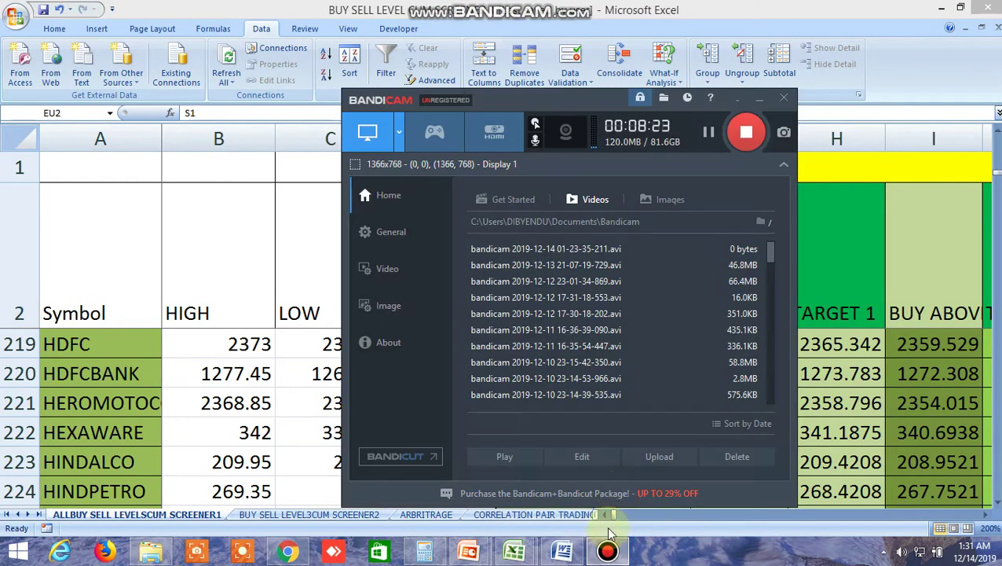
click(760, 100)
click(151, 553)
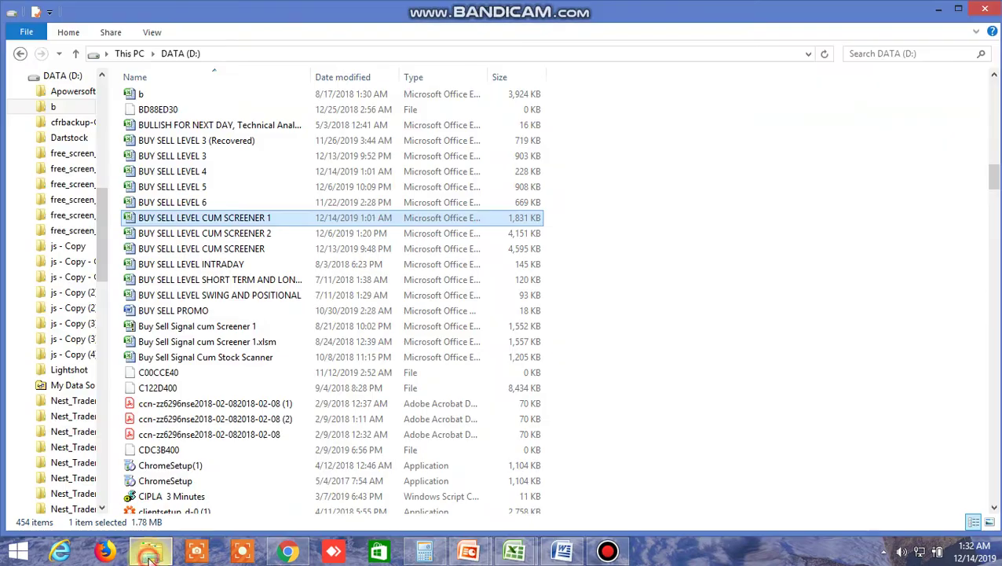
Switch to the Word document and read the "Some important words regarding stock market" section.
click(561, 551)
scroll(538, 412, down, 5)
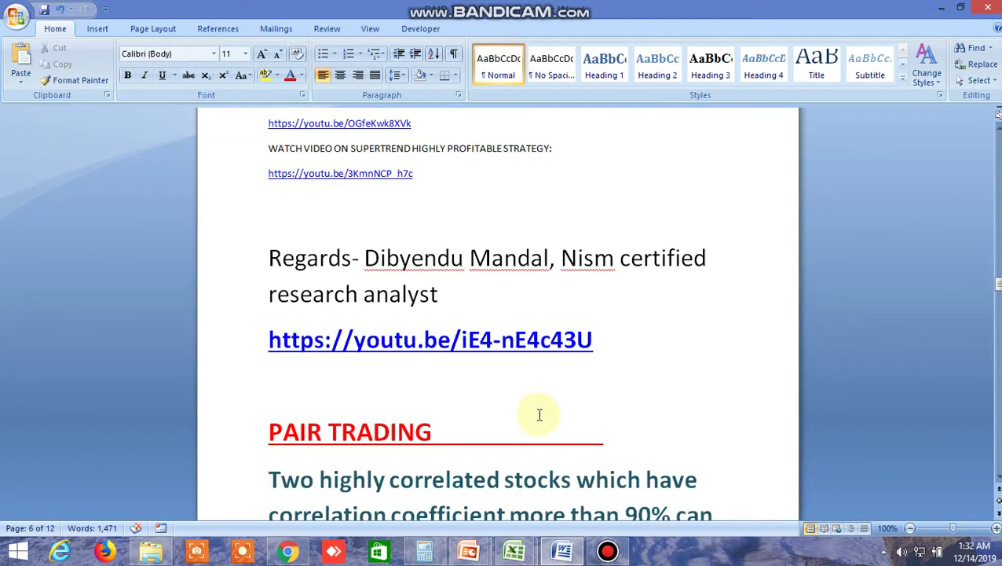
scroll(540, 414, down, 20)
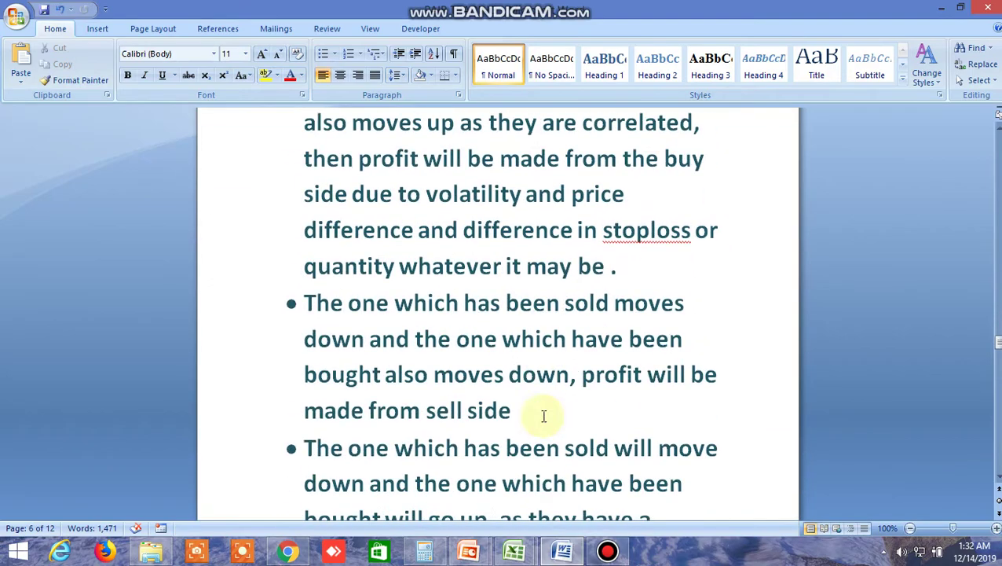
scroll(543, 417, down, 20)
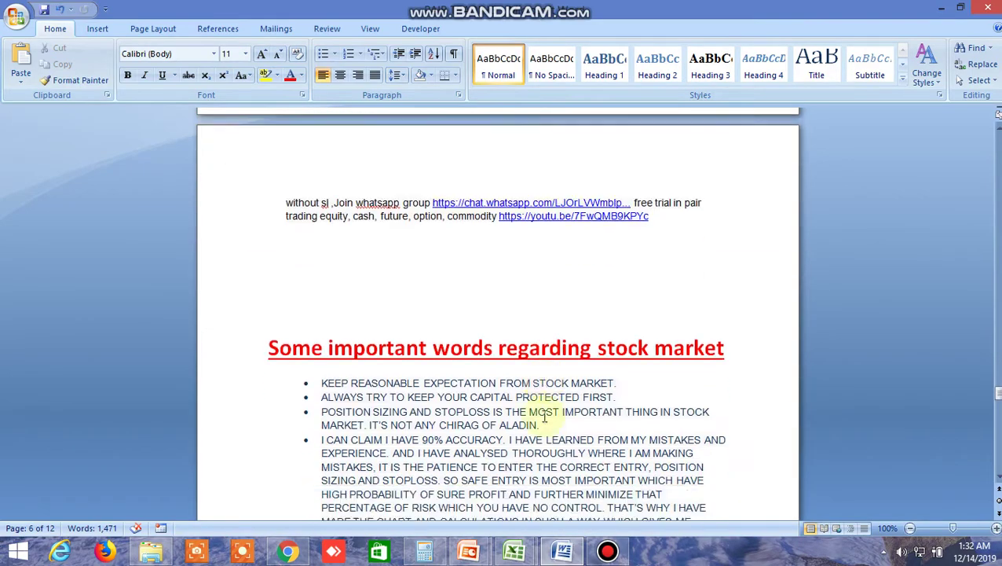
scroll(544, 416, down, 5)
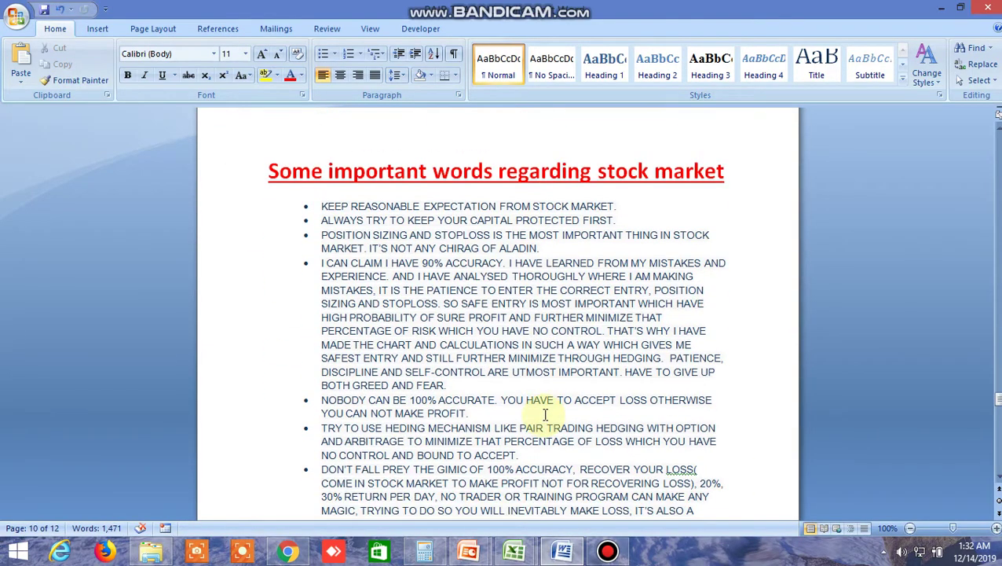
scroll(545, 415, down, 1)
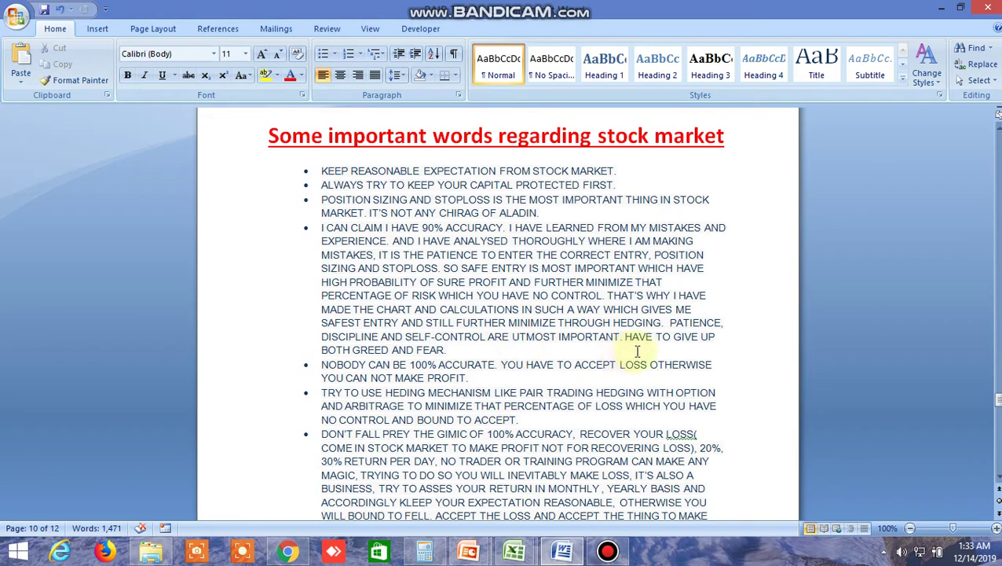
scroll(658, 350, down, 3)
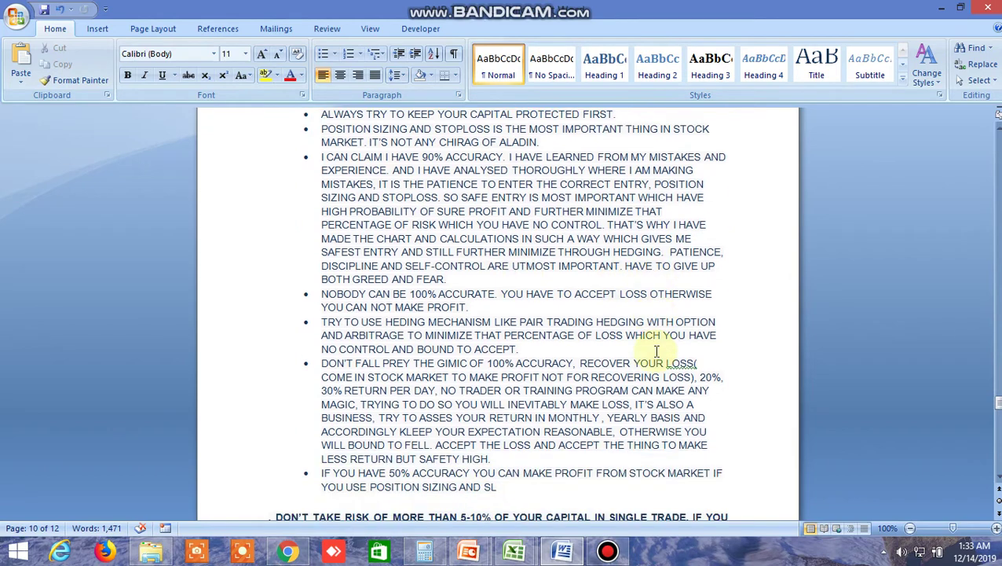